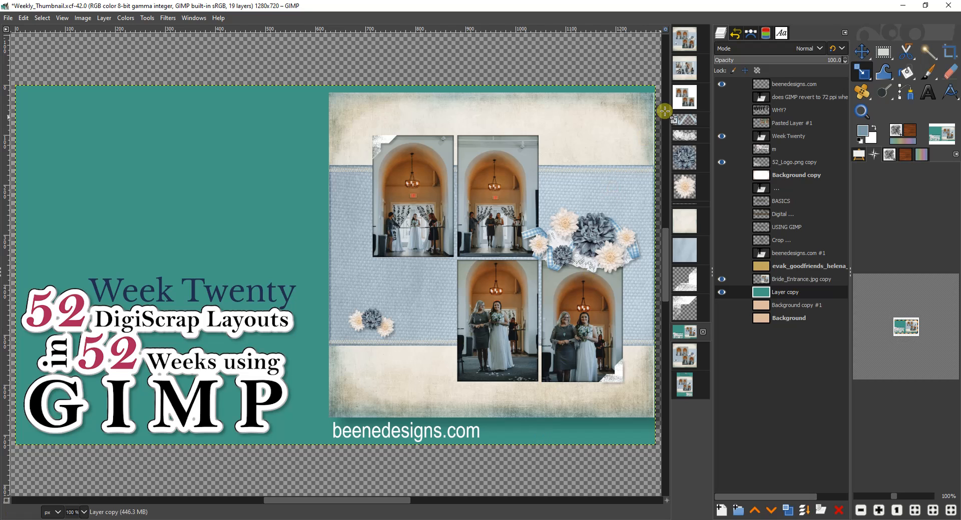
- Look over the second-page wedding layout, the finished layout, and the plain layout with only the four photos
left_click(686, 68)
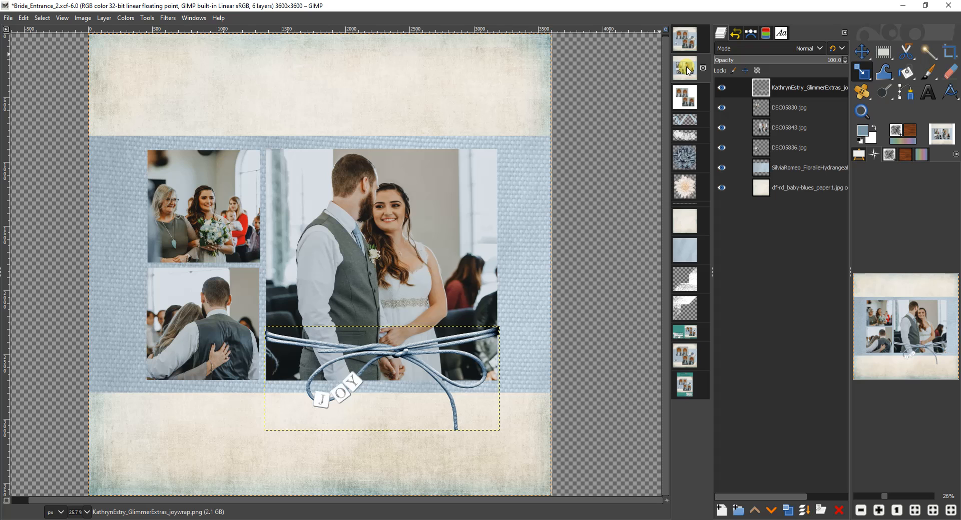
left_click(690, 43)
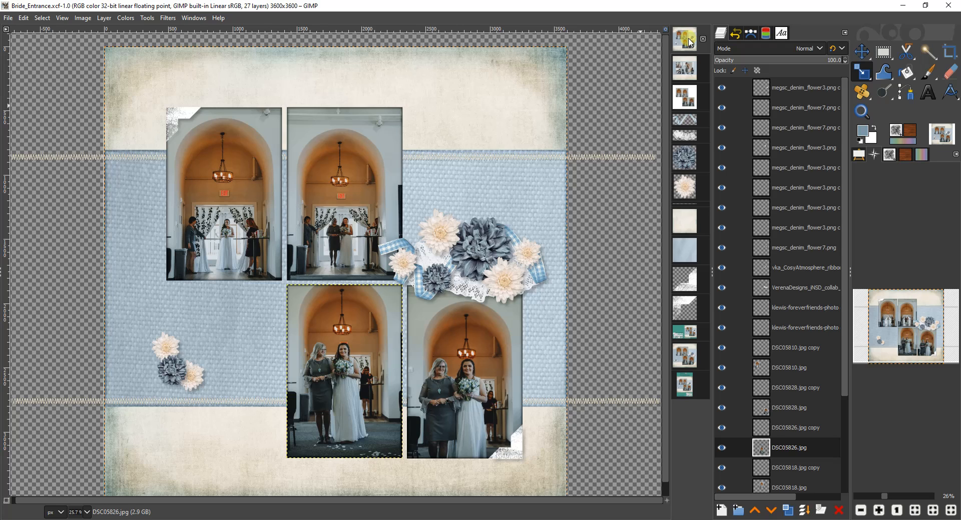
left_click(687, 99)
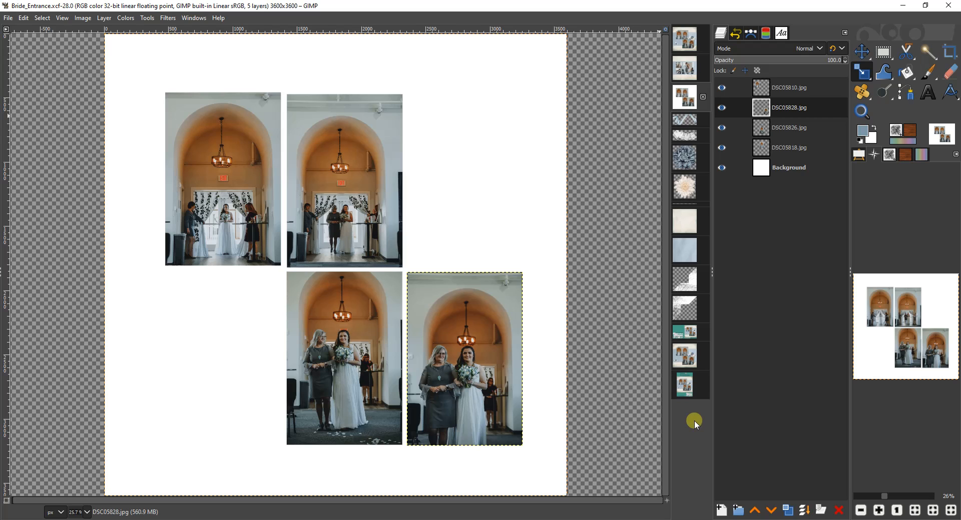
- Add the cream df-rd_baby-blues_paper1 just above the Background of the four-photo layout, and the blue FloralieHydrangeaFree_Paper04 directly above it, under the photos
left_click(685, 222)
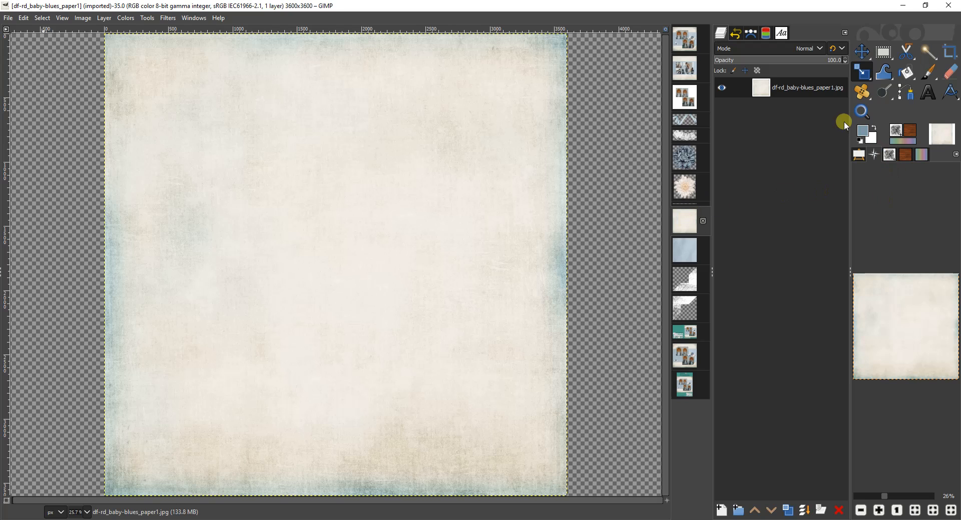
left_click_drag(809, 89, 493, 170)
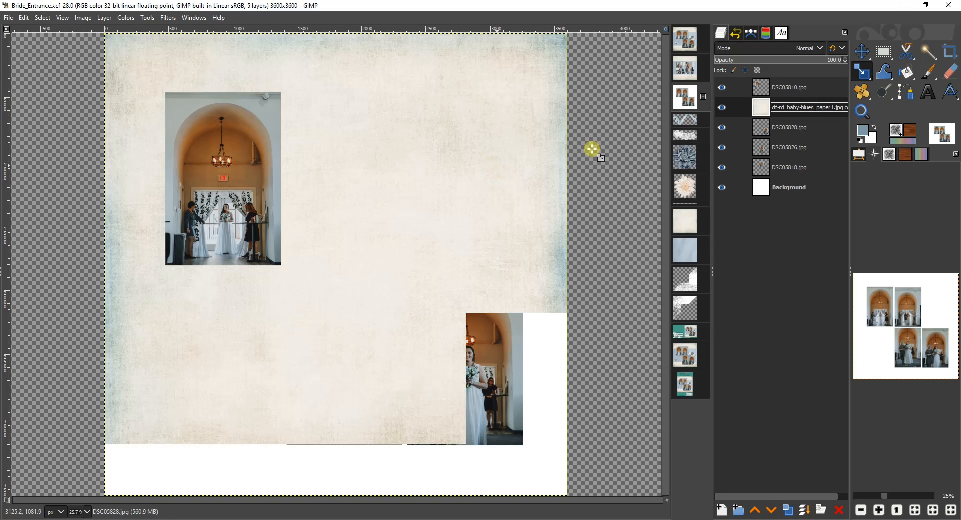
left_click_drag(790, 108, 795, 168)
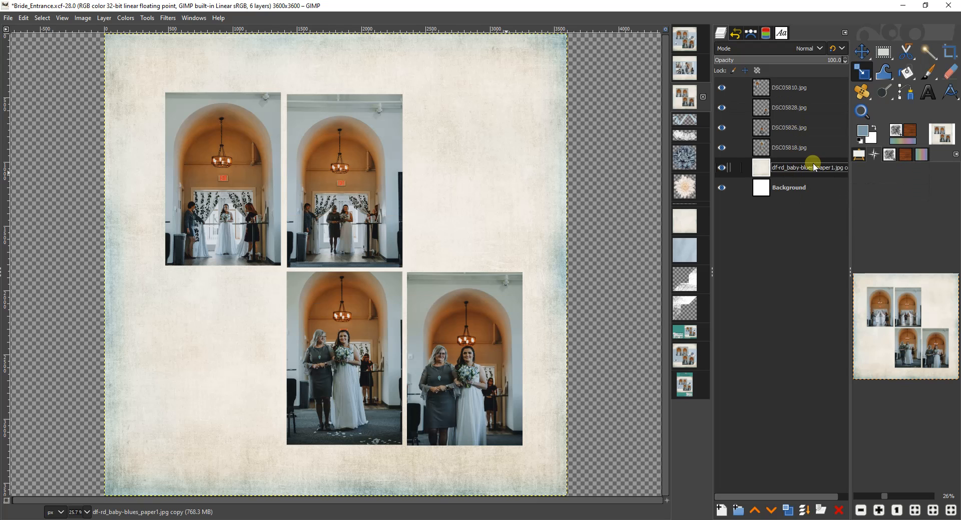
left_click(689, 249)
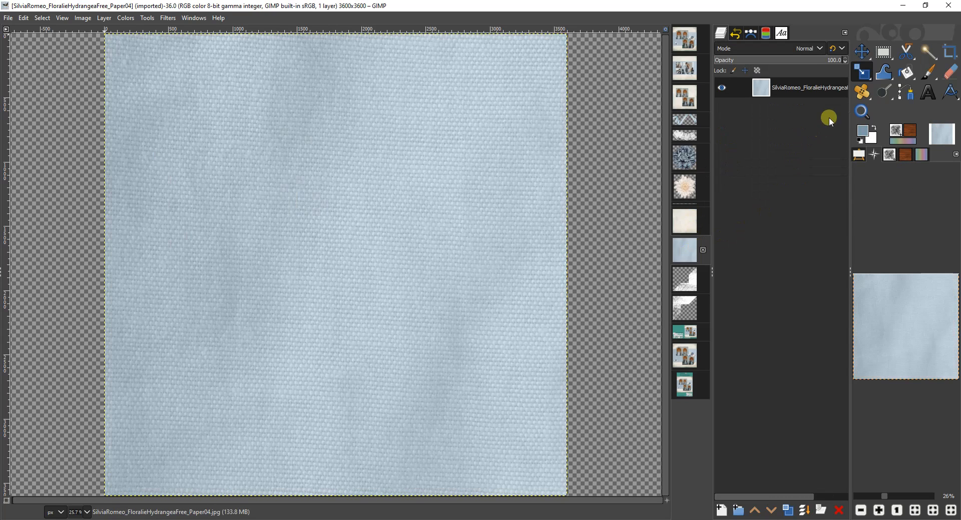
left_click_drag(811, 89, 517, 172)
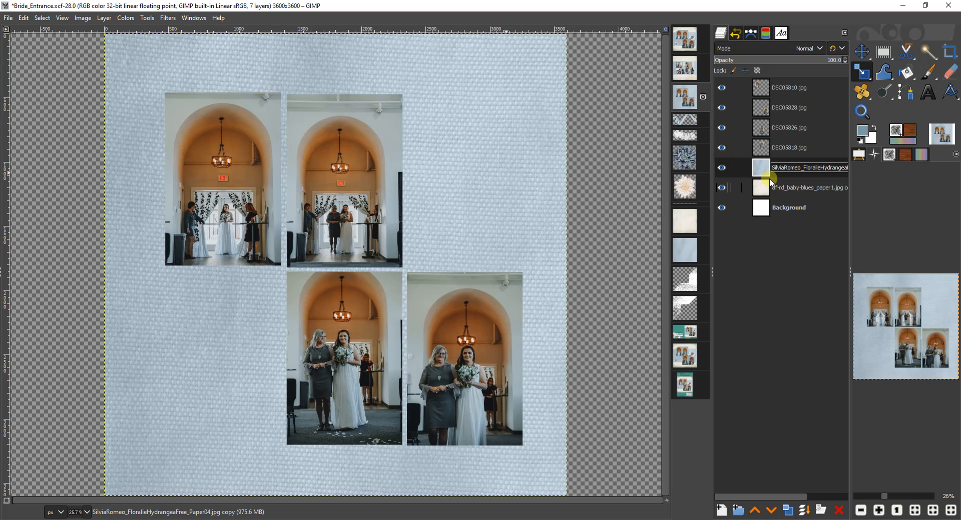
- Crop the blue paper layer to a full-width horizontal band of 3600 × 2000 px and move it slightly up to the page's middle
left_click(947, 52)
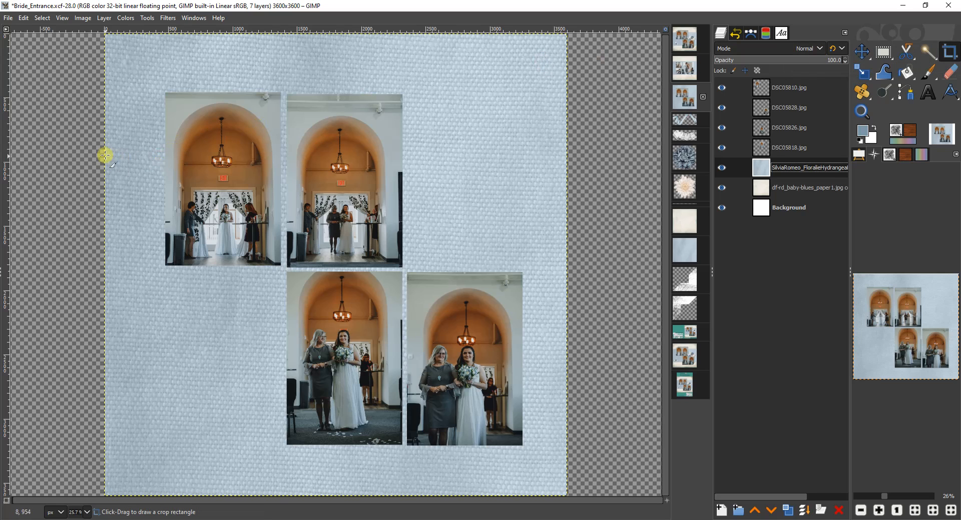
left_click_drag(106, 152, 566, 400)
left_click(859, 155)
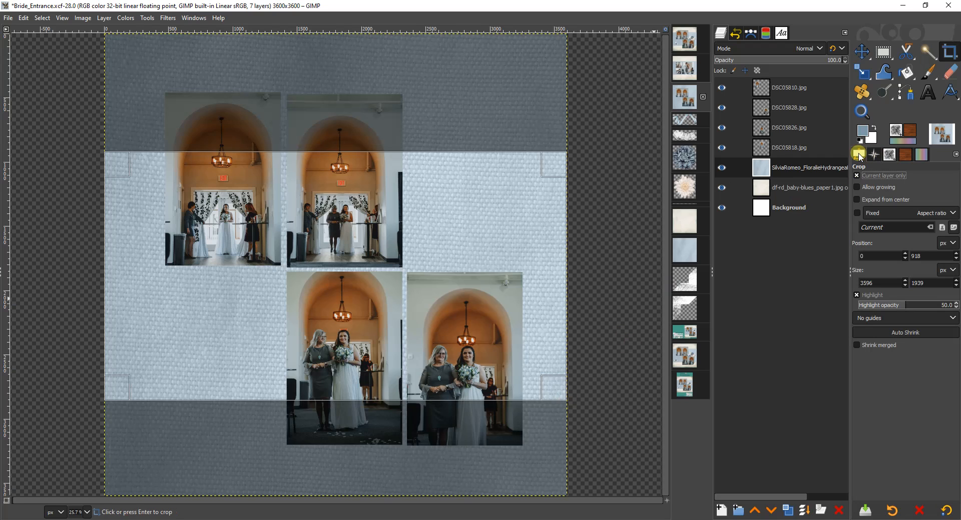
double_click(876, 281)
type("3600")
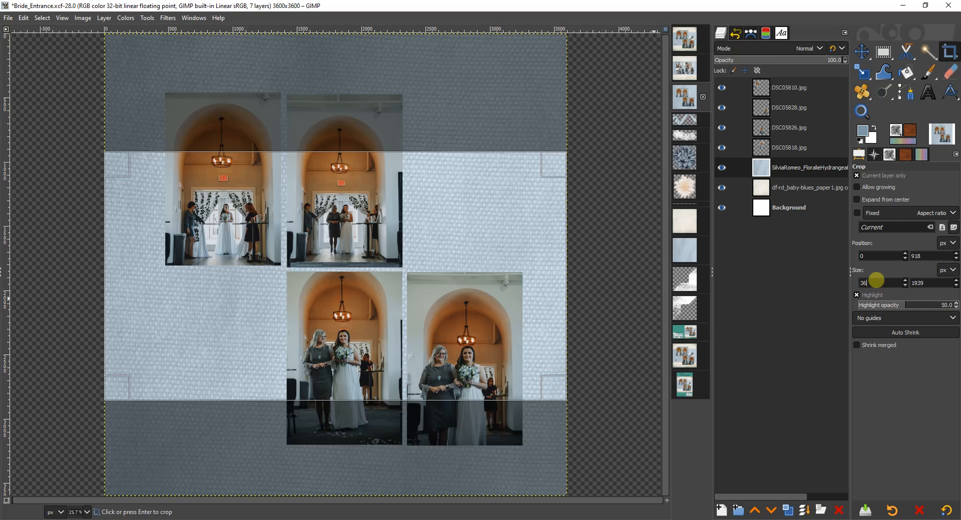
key("Return")
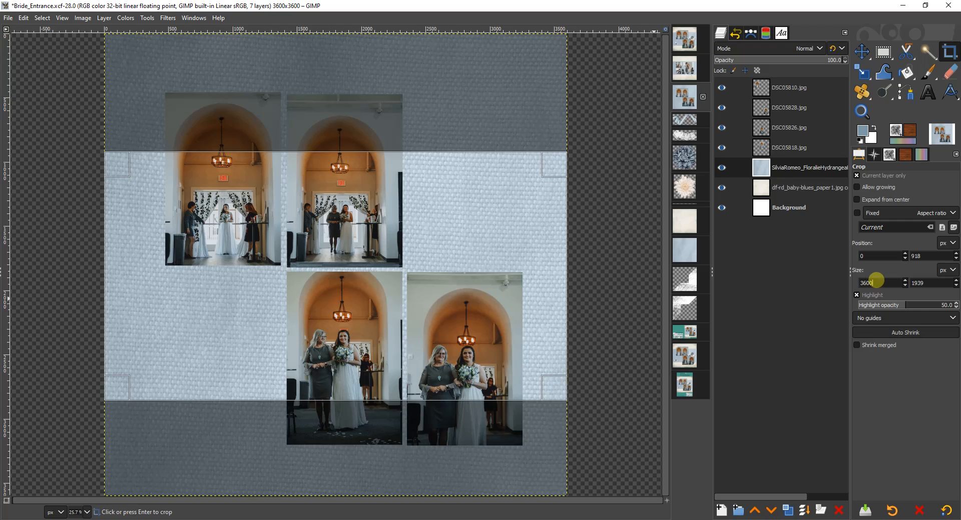
left_click(927, 281)
double_click(924, 283)
type("2000")
key("Return")
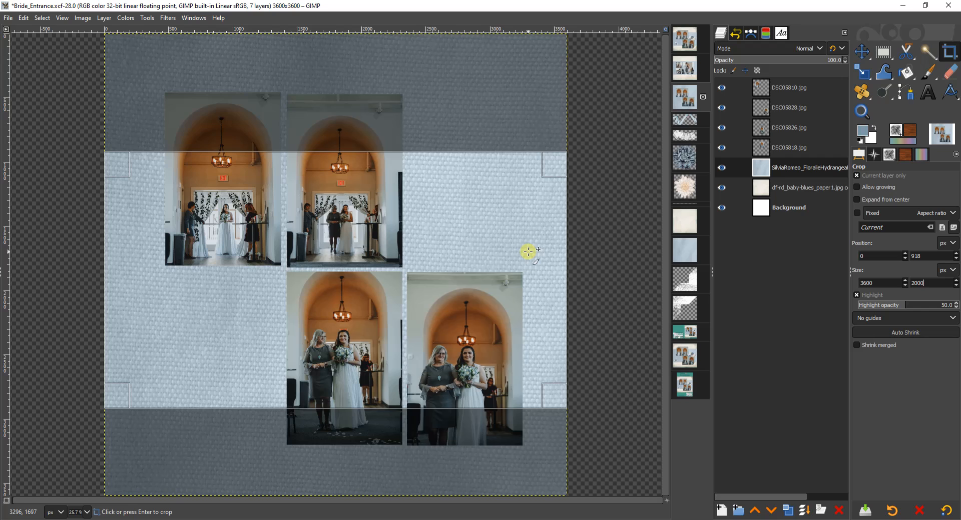
left_click(440, 213)
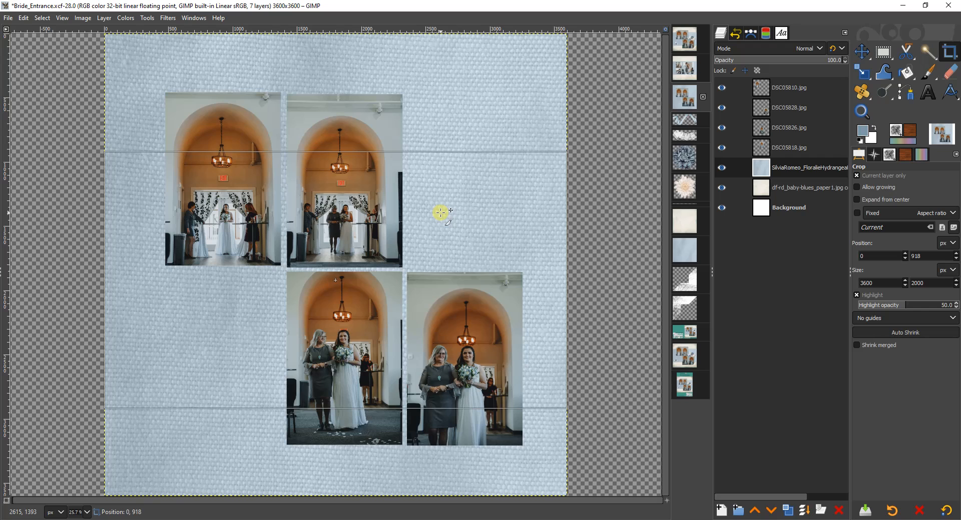
key("Return")
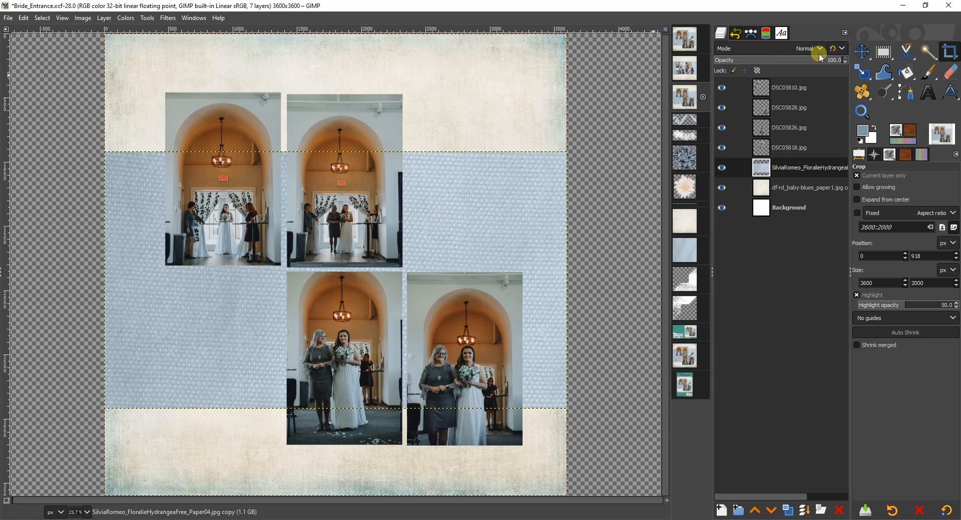
left_click(865, 57)
left_click_drag(427, 245, 424, 231)
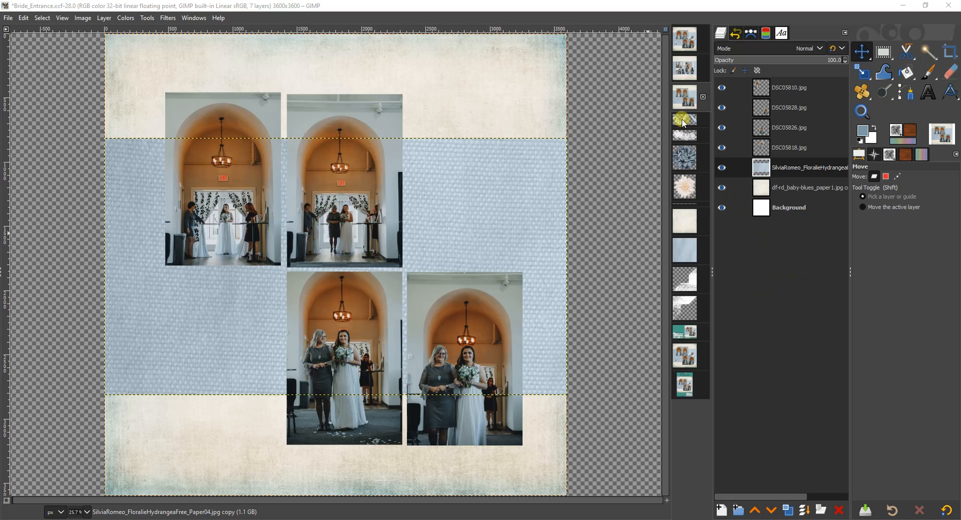
- Add the gingham ribbon vka_CosyAtmosphere_ribbon02 and the lace VerenaDesigns_iNSD_collab_el14 to the four-photo layout as new layers
left_click(683, 123)
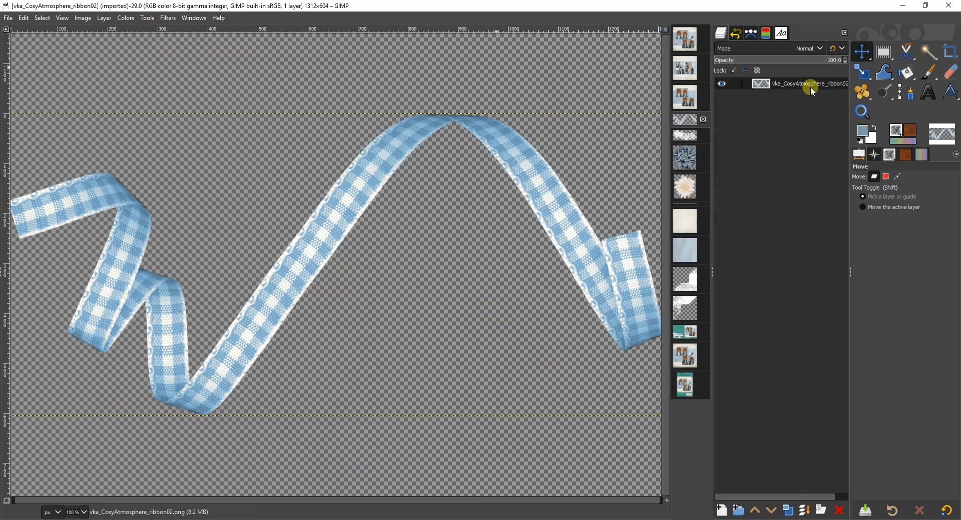
left_click_drag(811, 85, 470, 233)
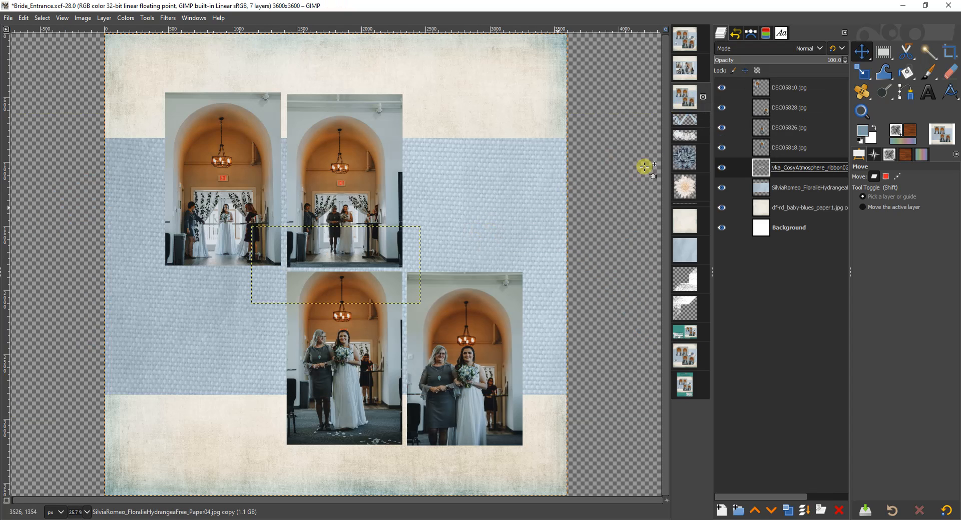
left_click(685, 135)
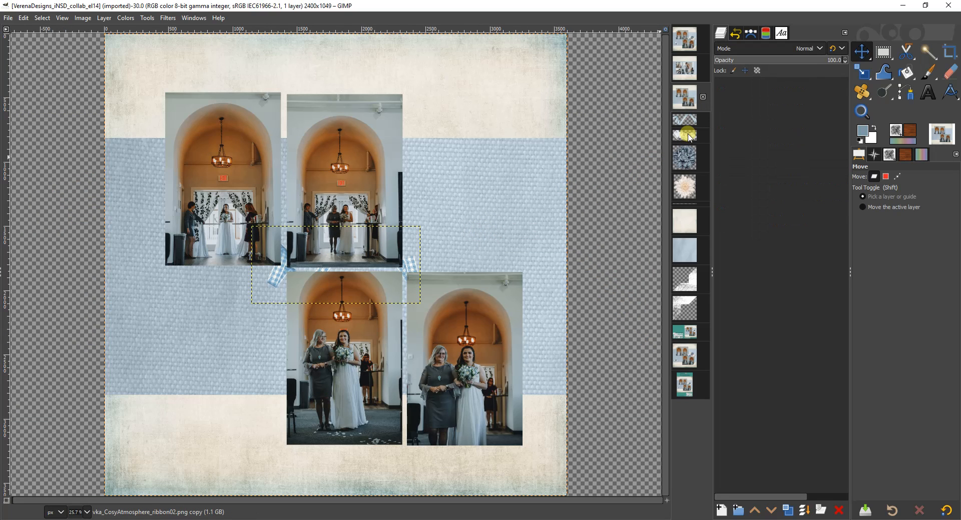
left_click_drag(789, 86, 624, 178)
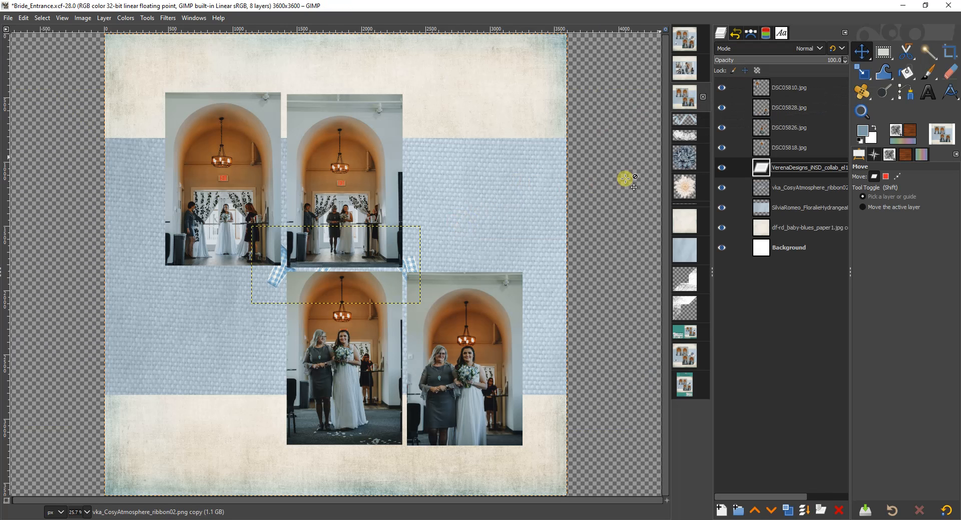
- Add the flower elements megsc_denim_flower7 and megsc_denim_flower3 to the four-photo layout as new layers
left_click(684, 158)
left_click_drag(794, 90, 516, 147)
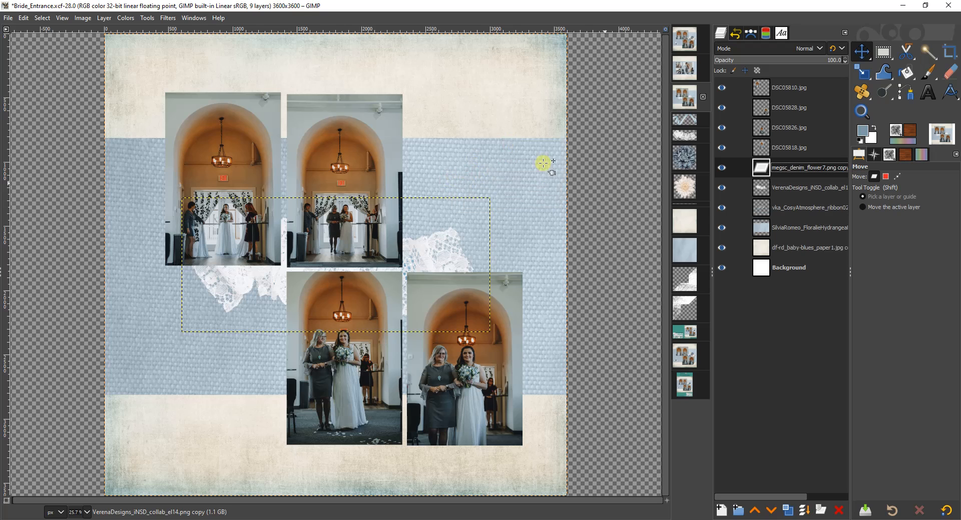
left_click(684, 186)
left_click_drag(784, 96, 571, 173)
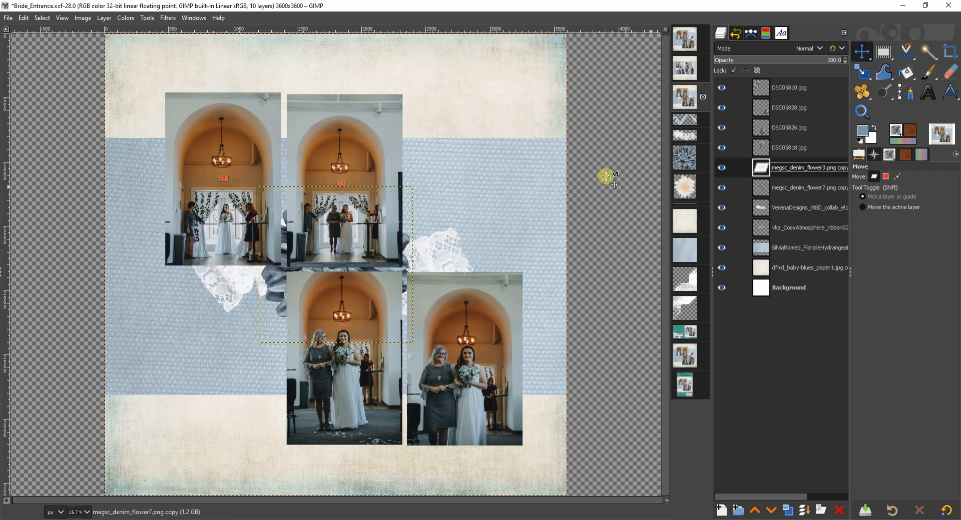
- Add the klewis-foreverfriends photo corner 1 and photo corner 3 images to the layout as new layers
left_click(685, 278)
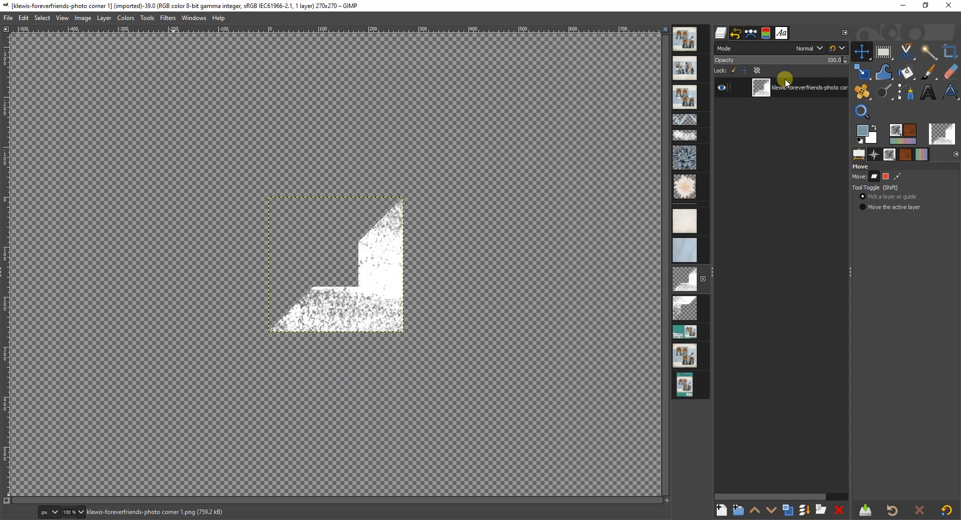
left_click_drag(791, 89, 500, 208)
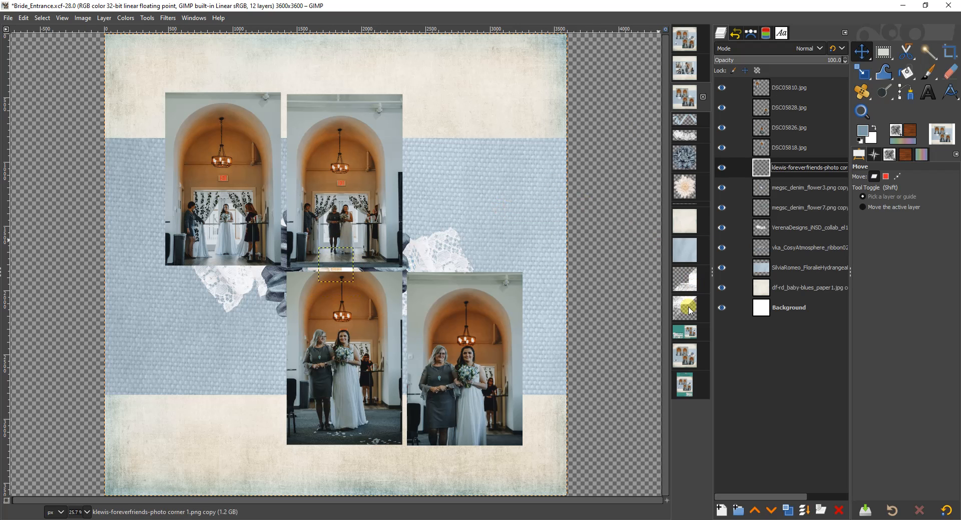
left_click_drag(691, 312, 494, 226)
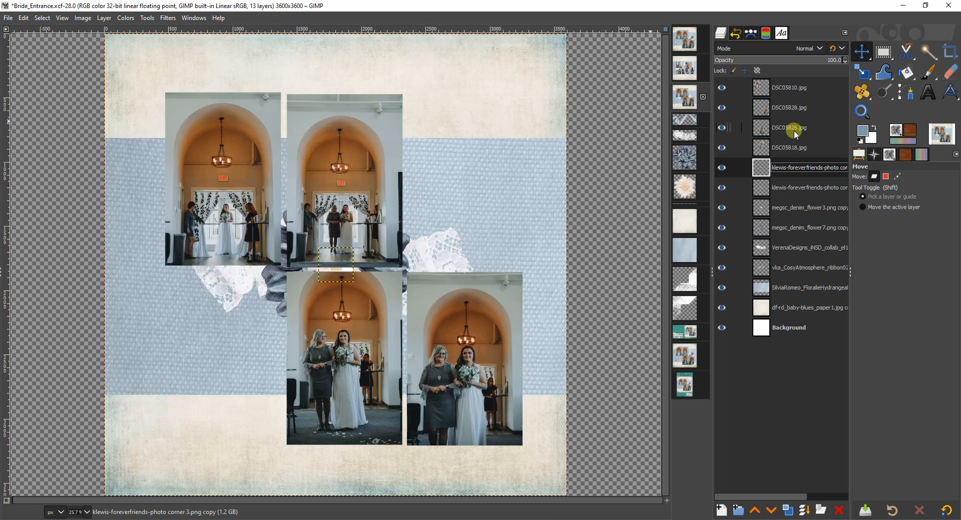
- Move the four photo layers below all the embellishment layers, directly above the blue paper layer
left_click_drag(788, 153, 788, 278)
left_click_drag(788, 128, 784, 260)
left_click_drag(785, 108, 784, 234)
left_click_drag(782, 87, 784, 218)
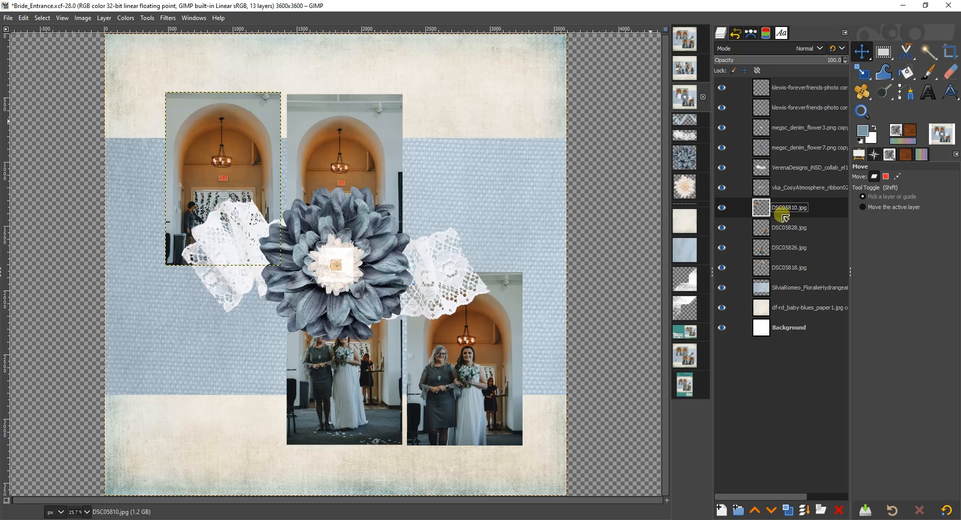
- Move the lace beside the second photo, above the lower-right photo, and scale it down to 1209 × 528 px
left_click(778, 169)
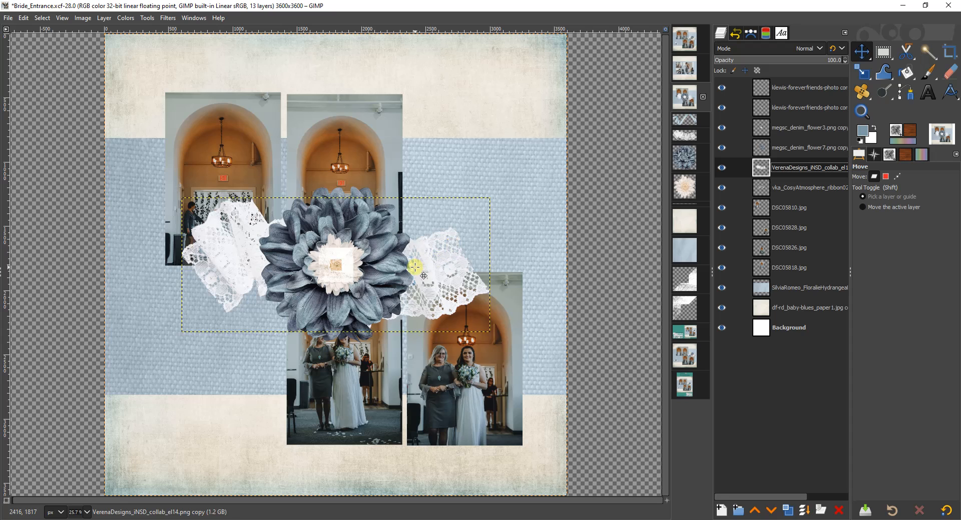
left_click_drag(415, 268, 517, 207)
left_click(861, 72)
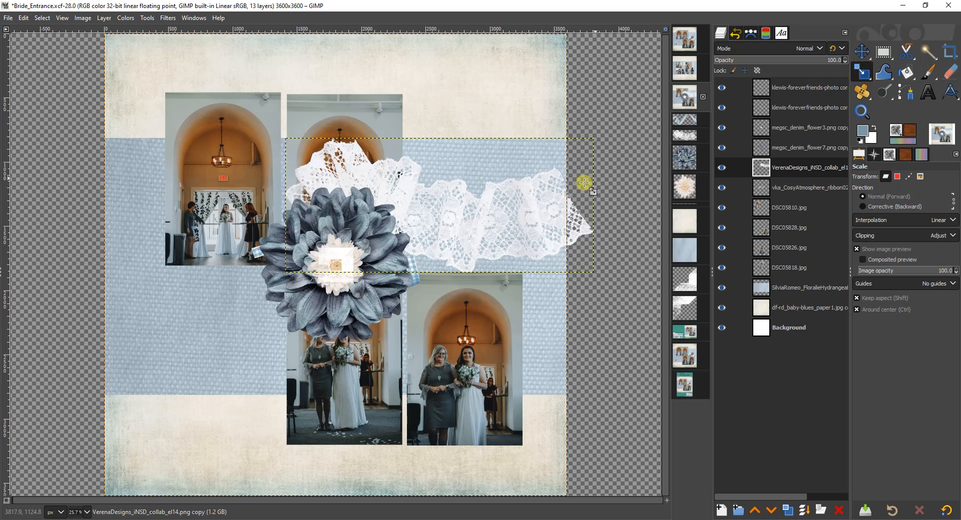
left_click(542, 179)
left_click_drag(596, 144, 468, 253)
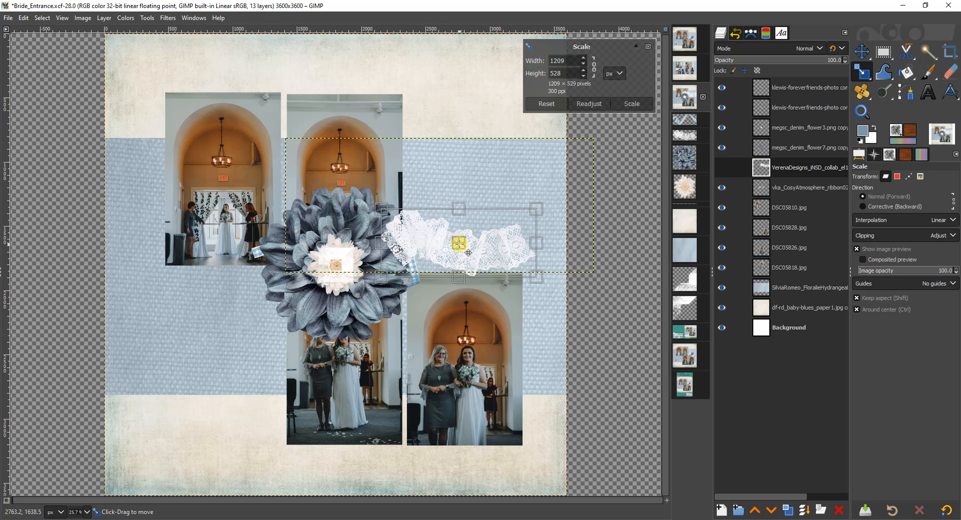
left_click(625, 104)
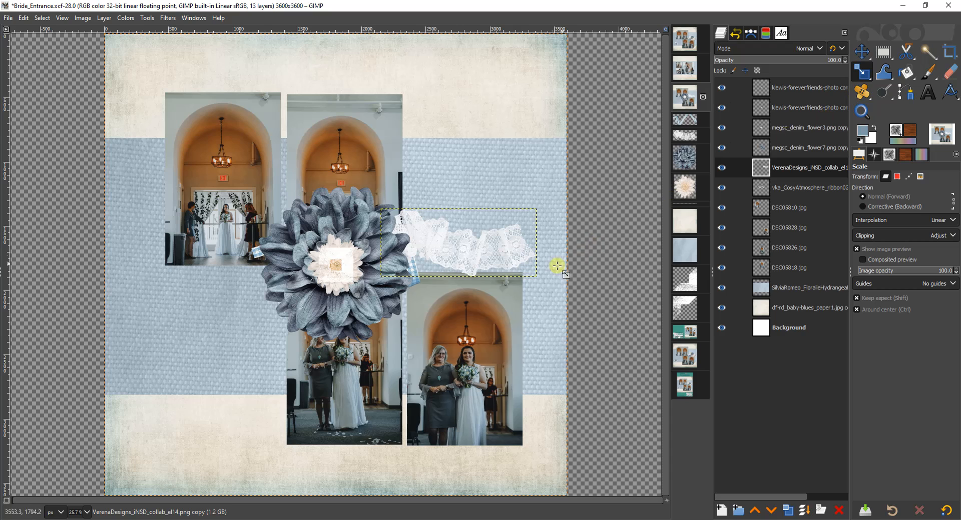
- Move the gingham ribbon over the lace and raise its layer directly above the lace layer
left_click(861, 51)
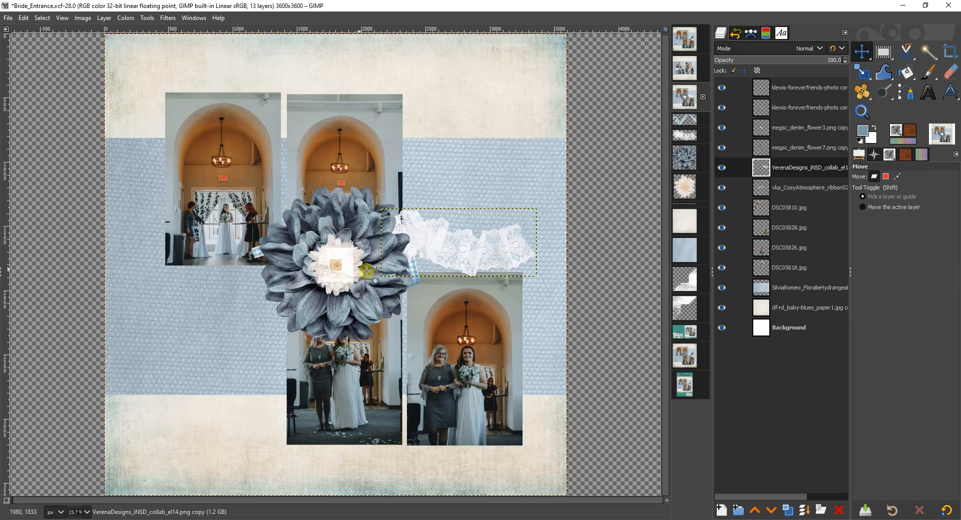
left_click_drag(254, 252, 382, 232)
left_click_drag(803, 191, 807, 169)
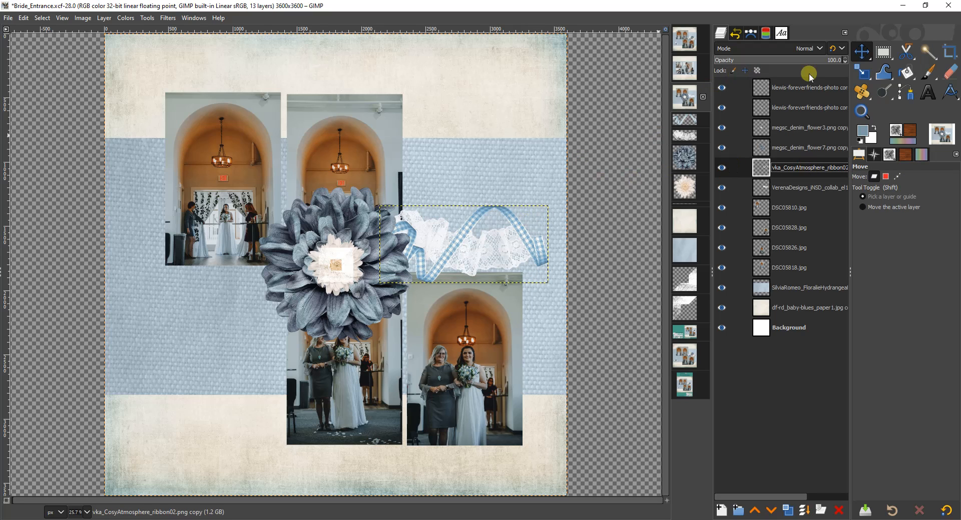
- Scale the gingham ribbon down to 1107 × 510 px so it matches the lace
left_click(861, 71)
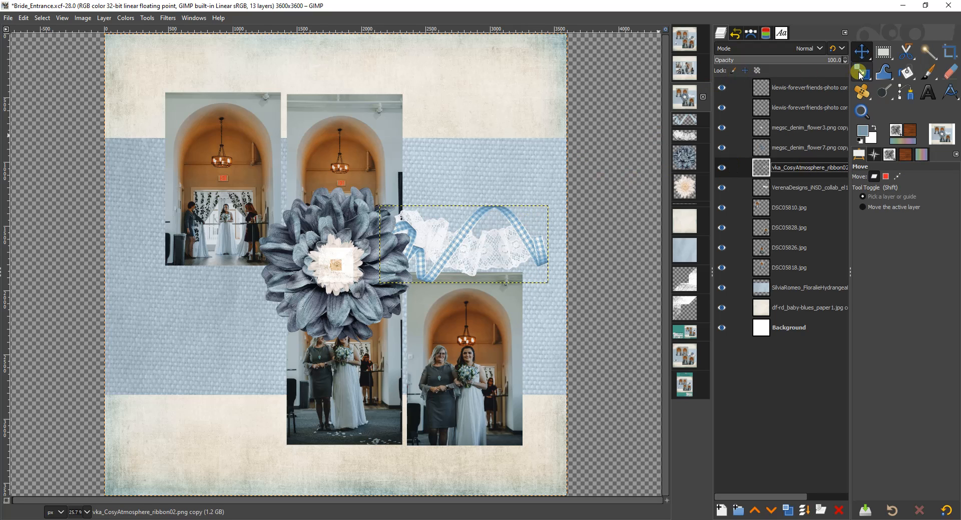
left_click(534, 217)
left_click_drag(534, 217, 514, 233)
left_click(635, 103)
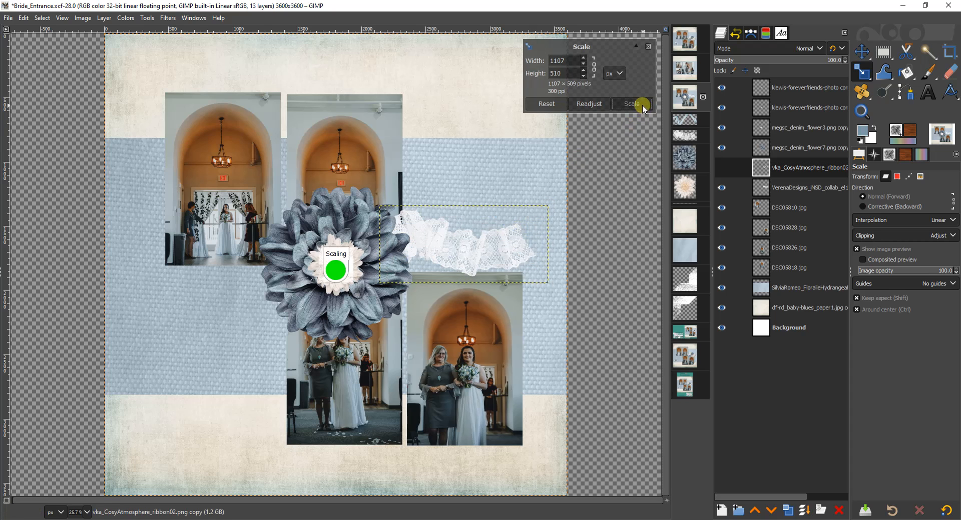
- Scale the blue denim flower down to 572 × 583 px and move it onto the middle of the lace and ribbon
left_click(800, 152)
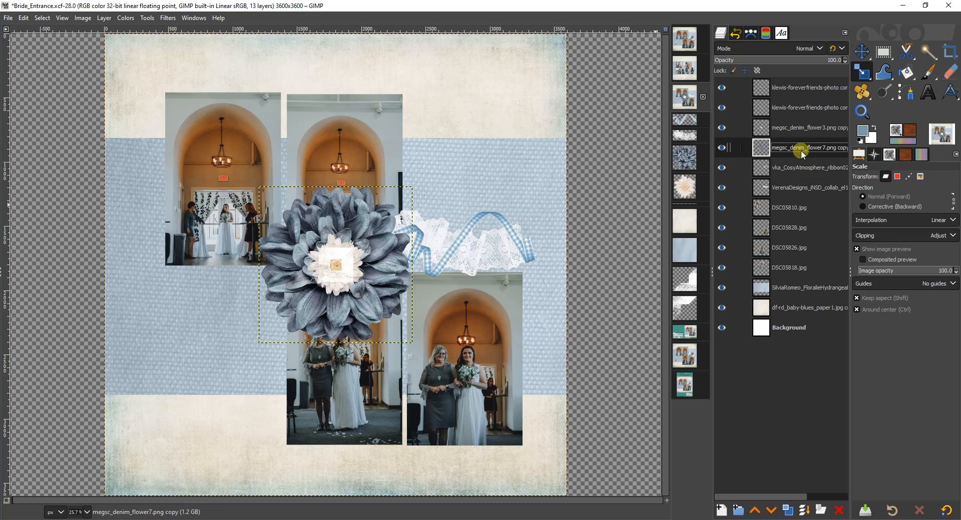
left_click_drag(321, 215, 344, 250)
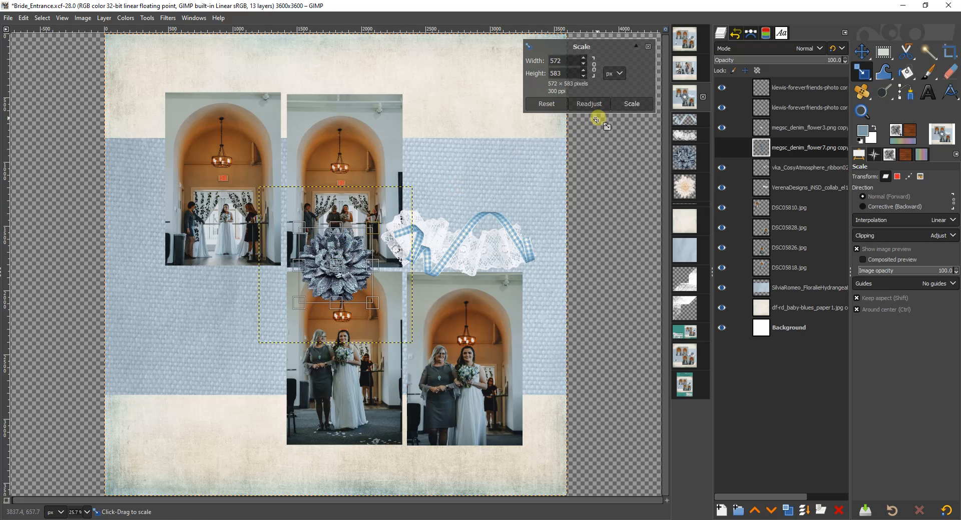
left_click(633, 105)
left_click(862, 51)
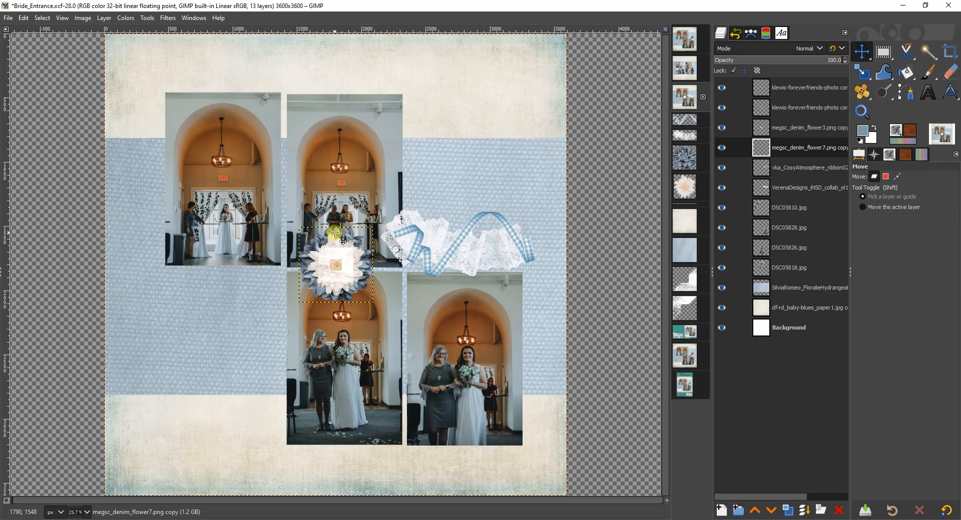
left_click_drag(343, 241, 478, 202)
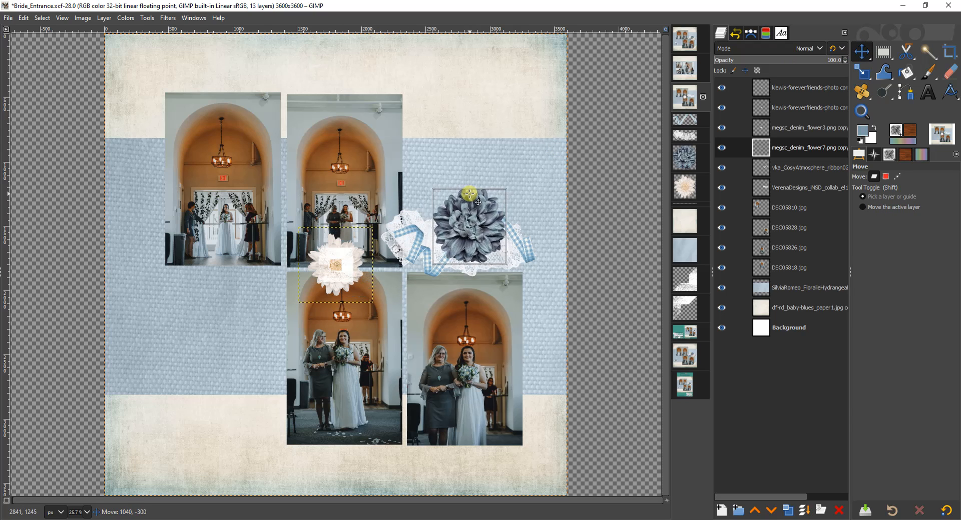
- Scale the blue flower on the lace down further to 481 × 491 px
key("shift+s")
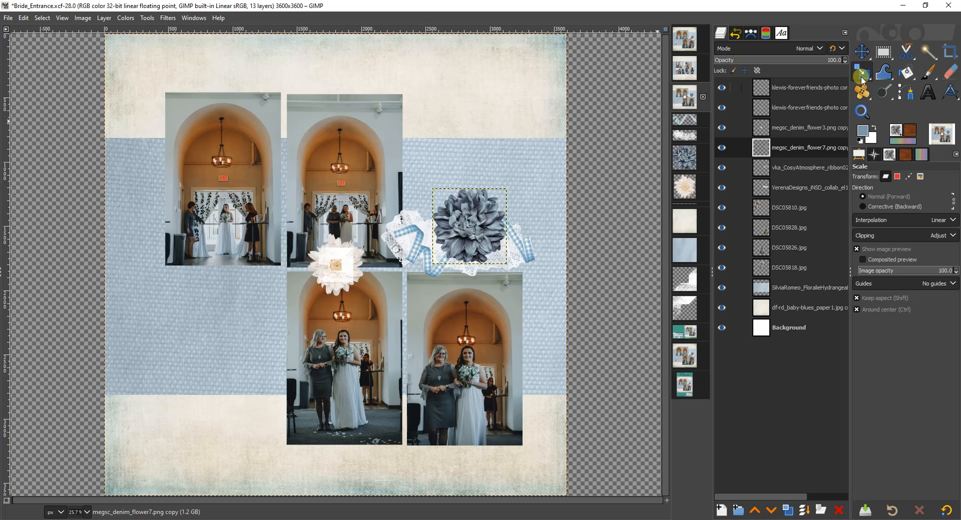
left_click(484, 215)
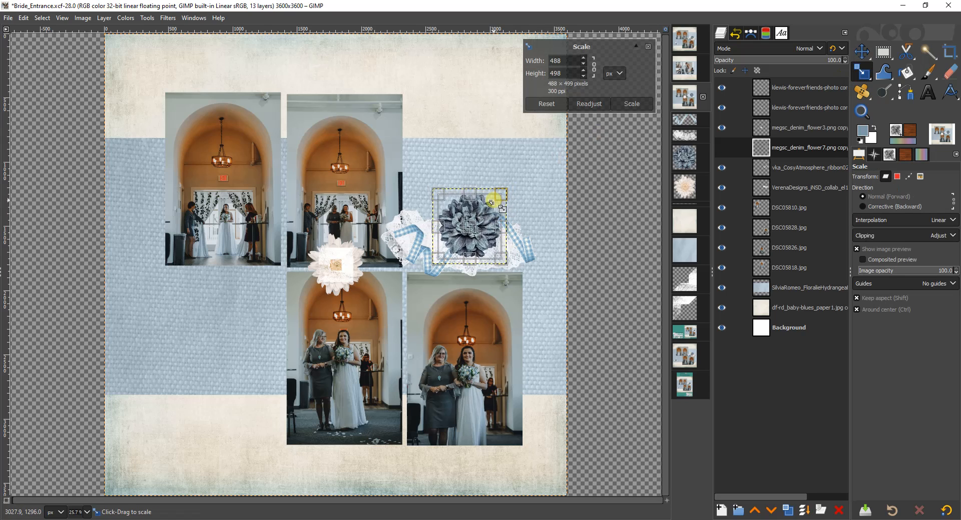
left_click(633, 103)
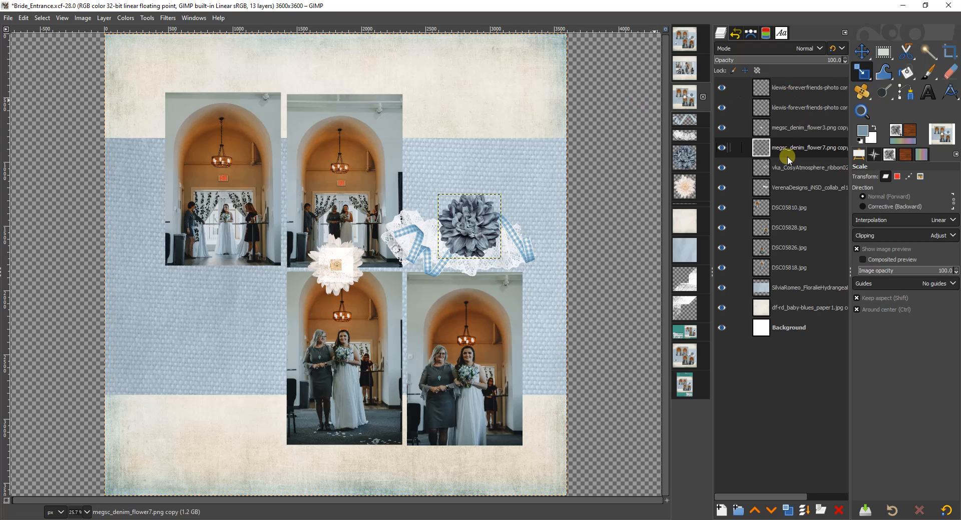
- Duplicate the blue flower and scale the copy down to 291 × 297 px
left_click(787, 511)
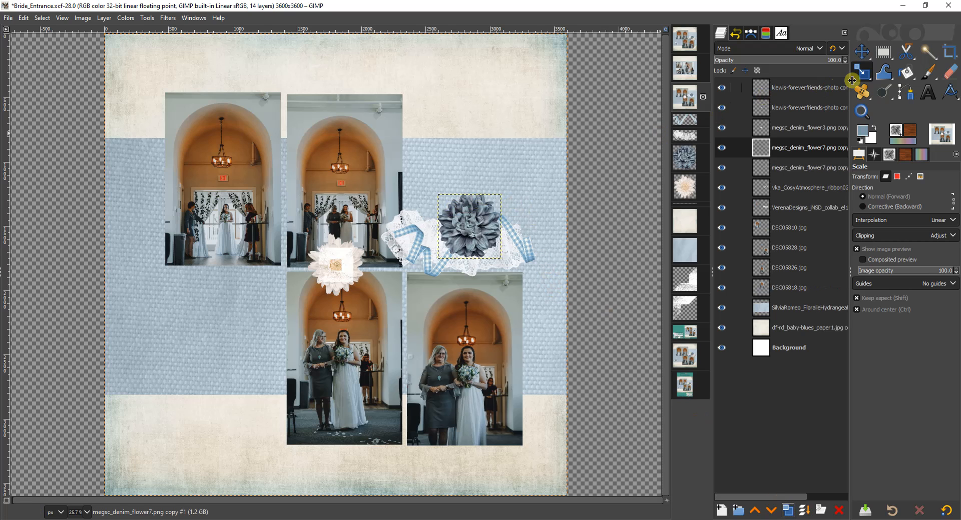
left_click(443, 230)
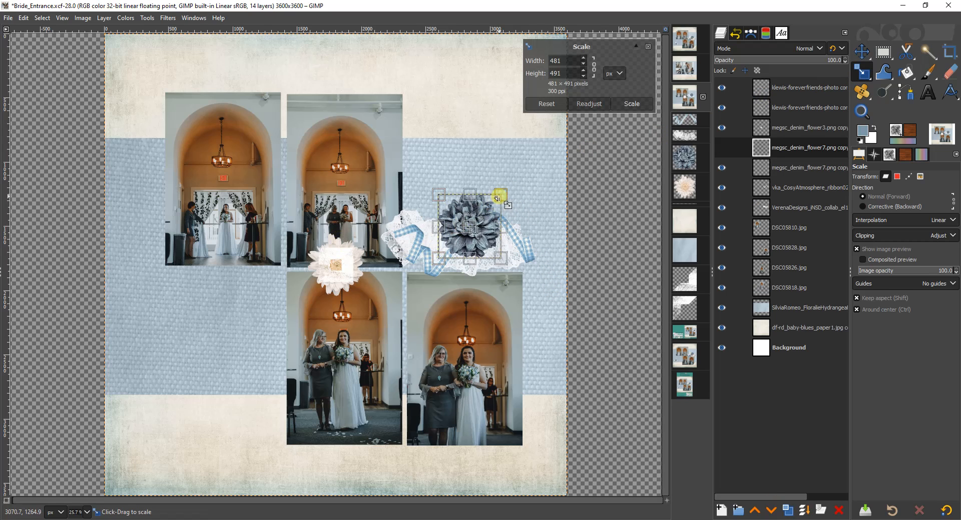
left_click_drag(497, 199, 485, 210)
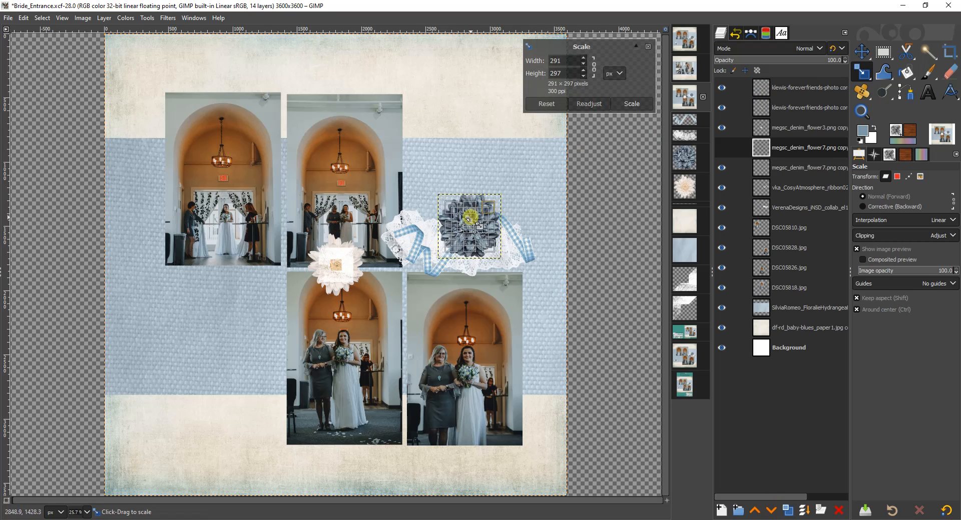
left_click(626, 106)
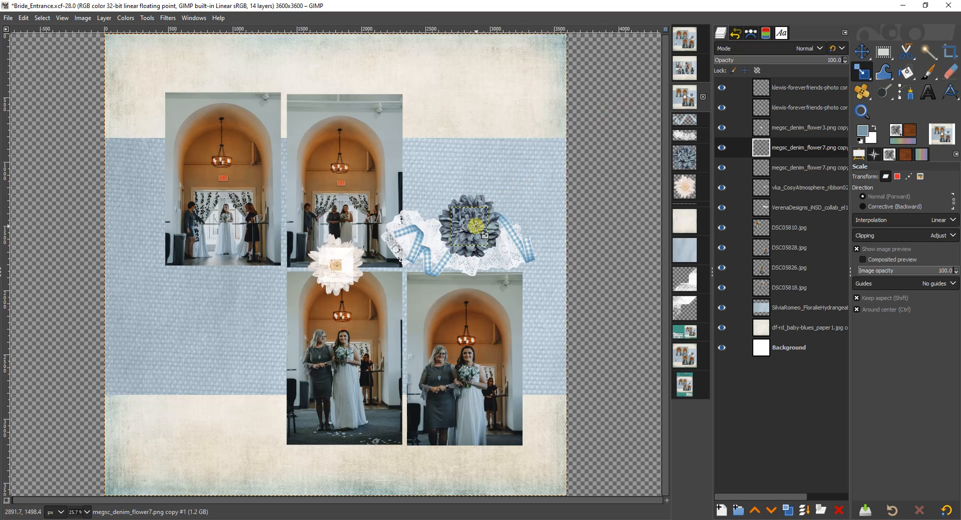
- Duplicate the small blue flower, placing one at the lower left of the large flower and the other on the blue paper's lower-left area
left_click(788, 511)
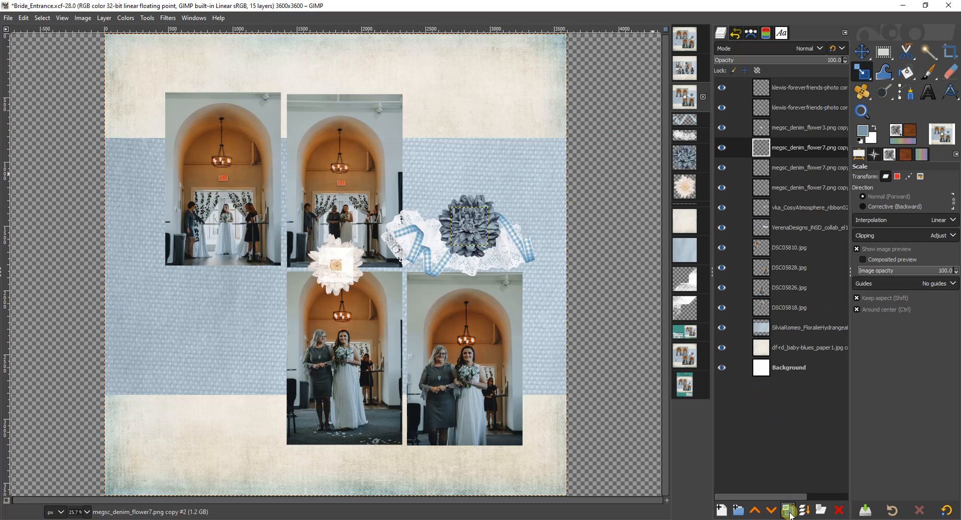
left_click(861, 52)
left_click_drag(481, 231, 443, 260)
left_click_drag(469, 225, 165, 352)
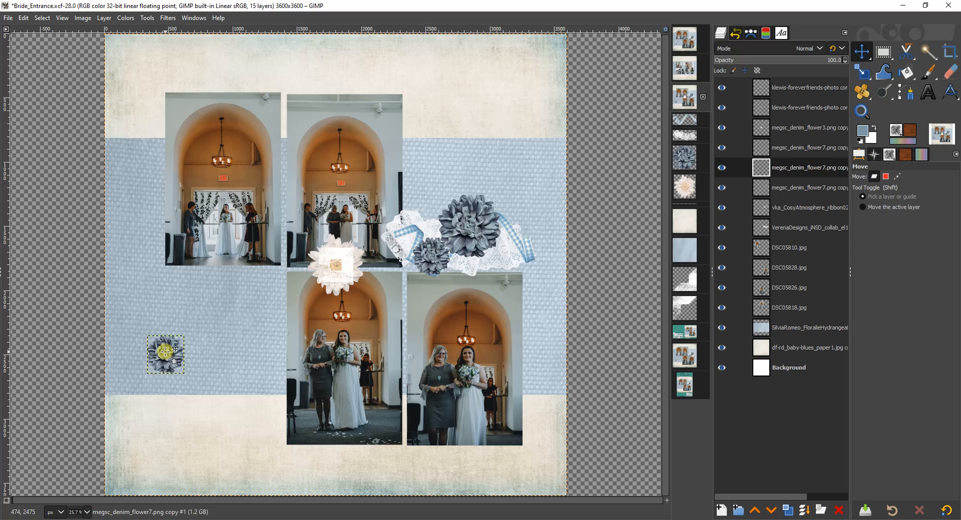
- Move one photo corner to the first photo's upper-left corner and the other to the lower-right photo's bottom-right corner
left_click(332, 254)
left_click_drag(332, 254, 178, 96)
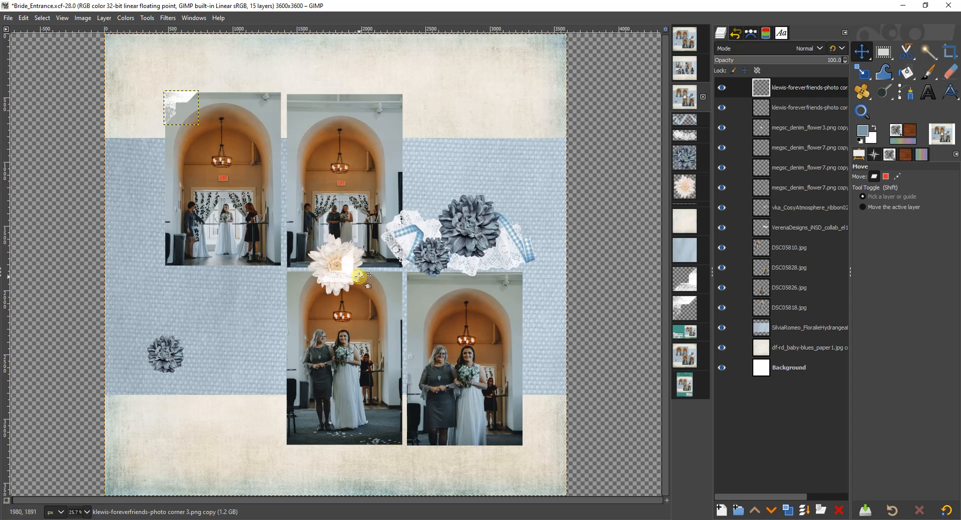
left_click_drag(347, 273, 516, 439)
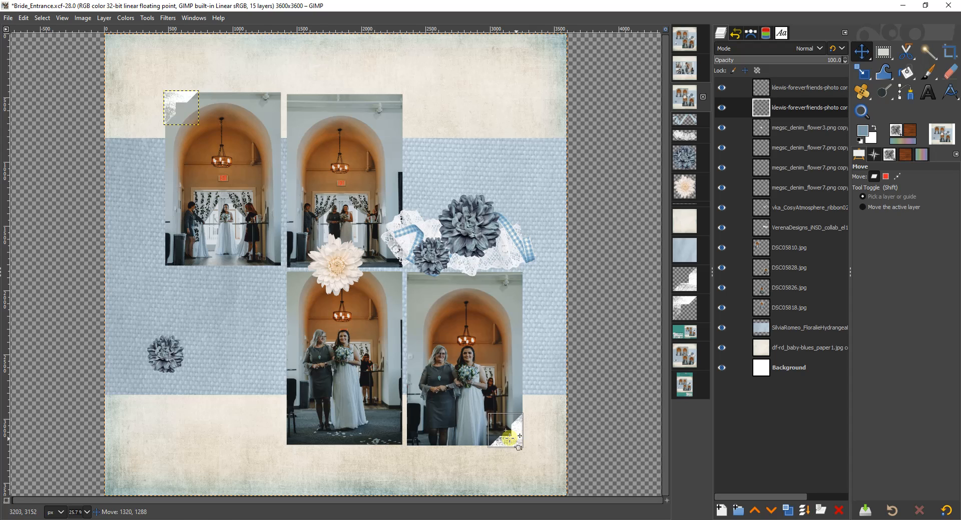
- Move the cream flower to the upper left of the large blue flower and scale it down to 318 × 350 px
left_click_drag(324, 251, 418, 194)
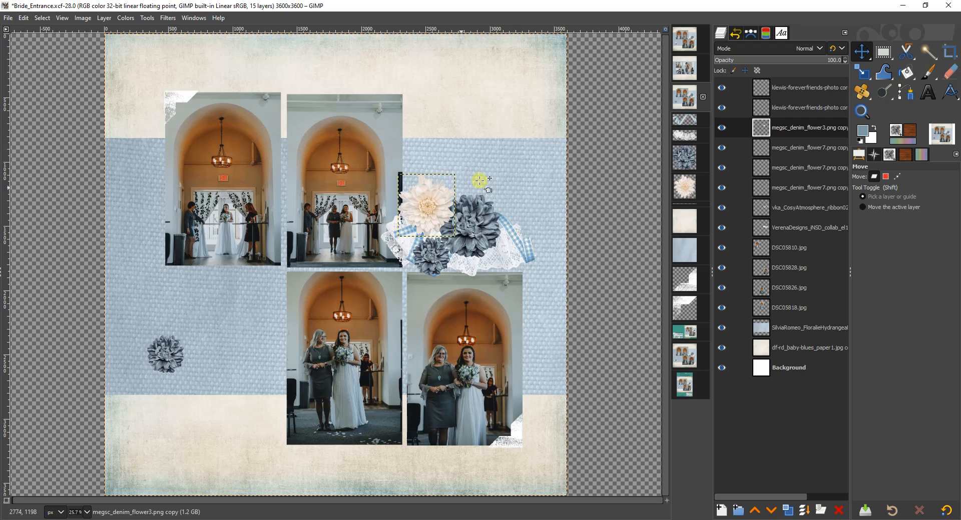
left_click(862, 71)
left_click(432, 196)
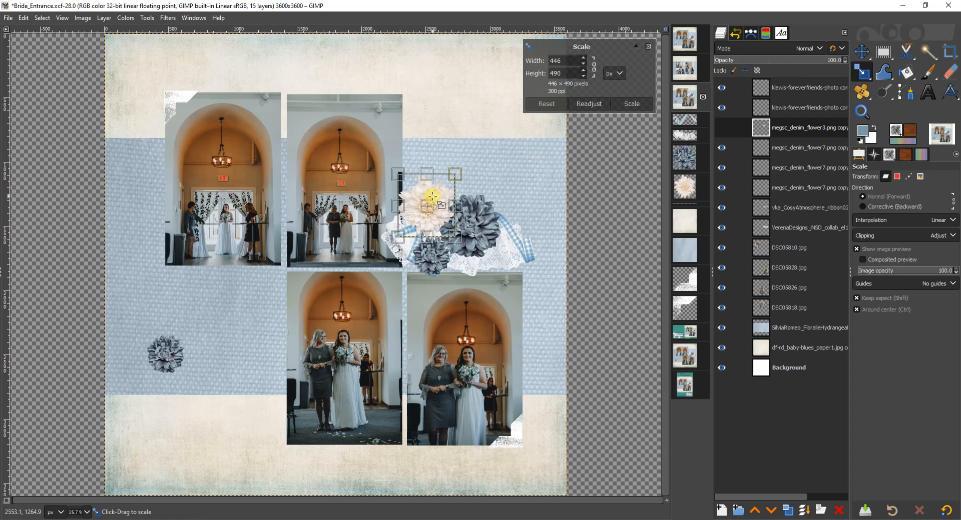
left_click_drag(449, 173, 427, 187)
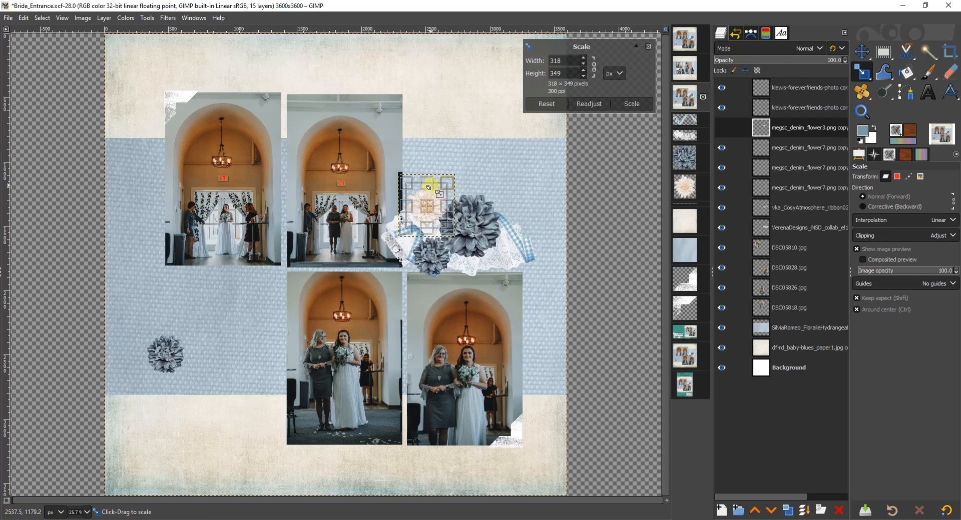
left_click(637, 102)
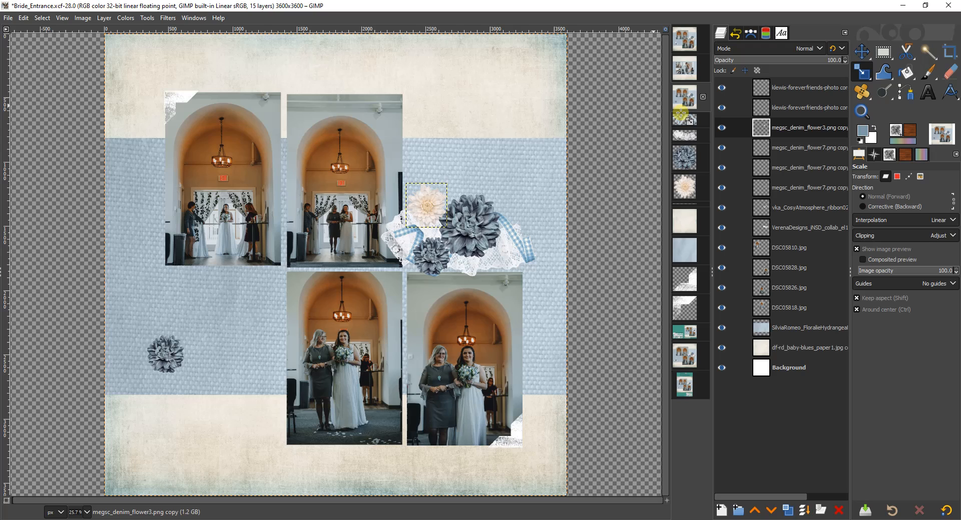
- Duplicate the cream flower and scale the copy down to 244 × 269 px
left_click(787, 510)
left_click(429, 194)
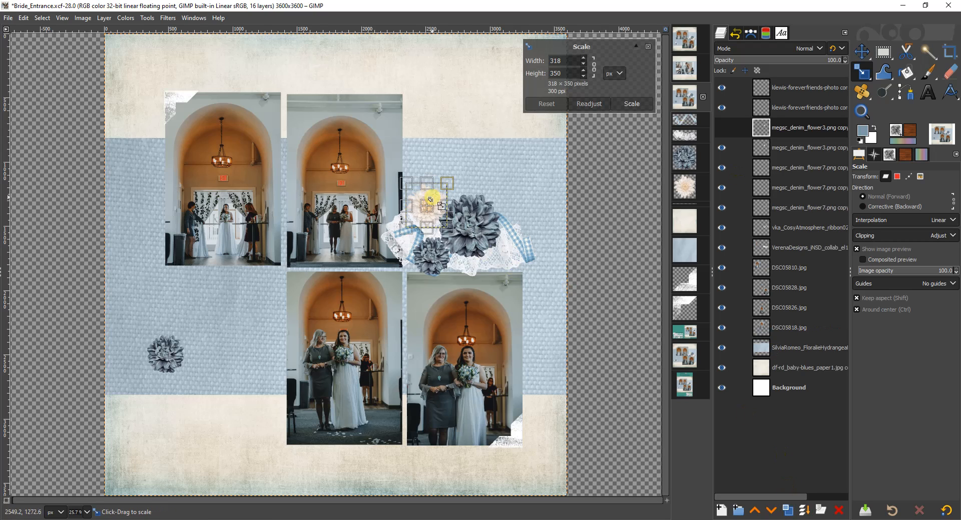
left_click_drag(440, 185, 431, 197)
left_click(632, 104)
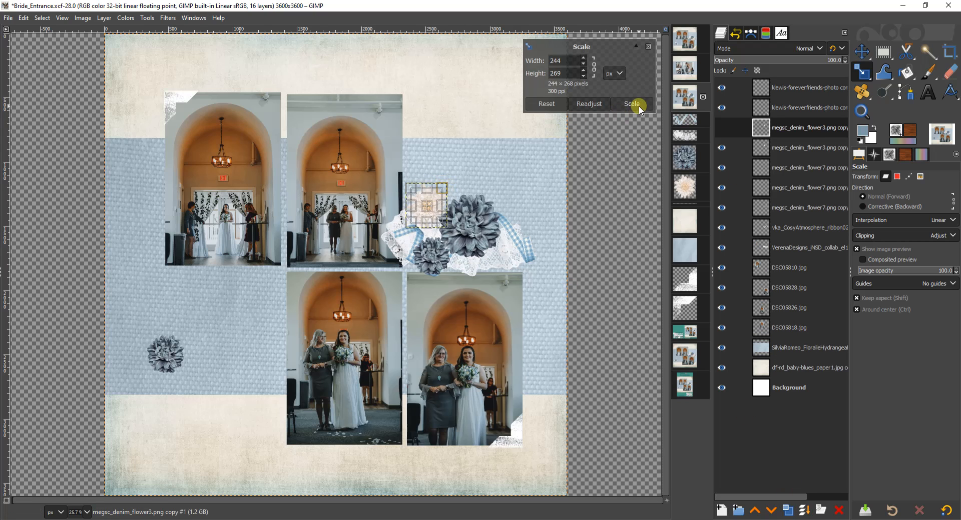
- Duplicate the smaller cream flower, scale the copy down to 160 × 177 px and place it near the ribbon's right end
left_click(804, 510)
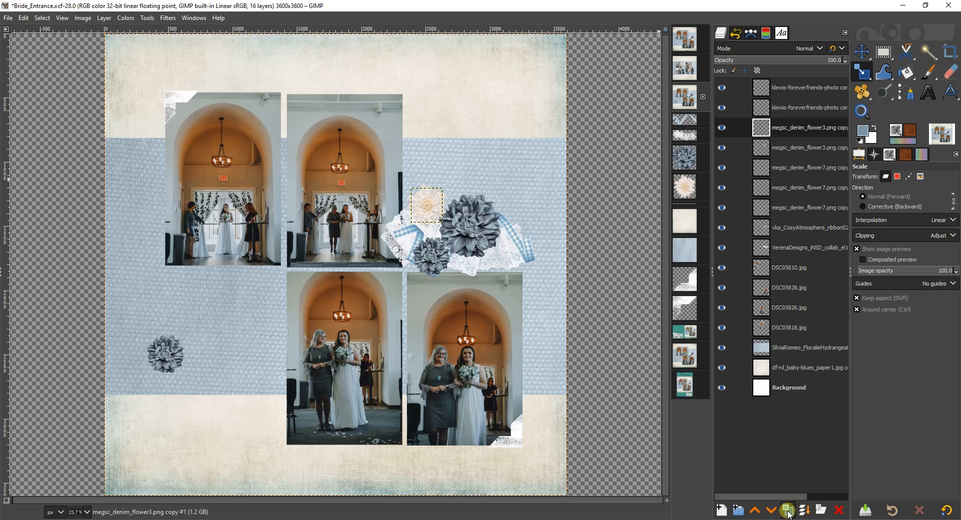
left_click(427, 205)
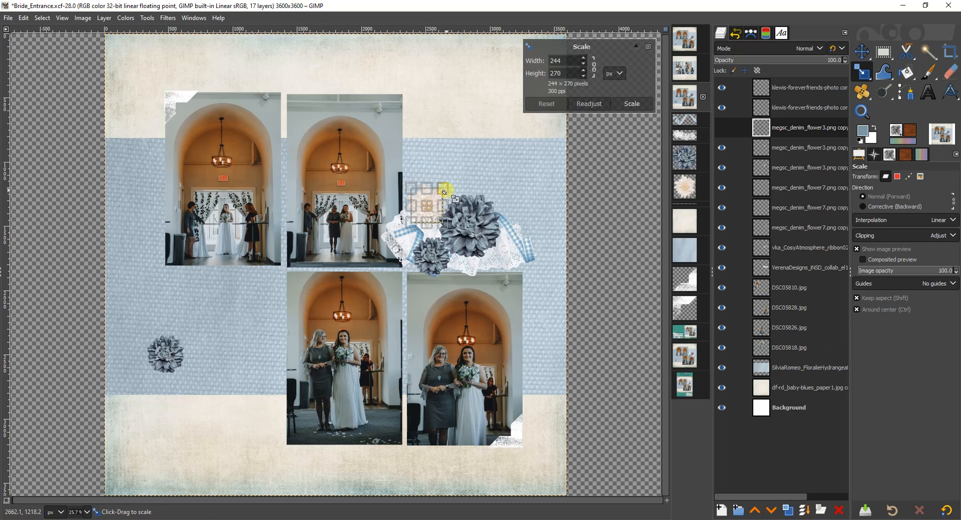
left_click_drag(441, 189, 429, 200)
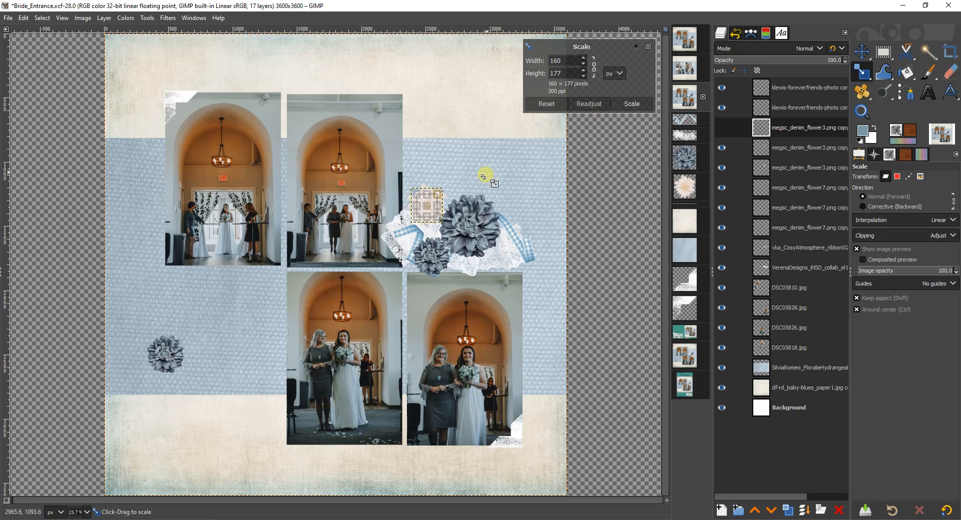
left_click_drag(435, 216, 518, 244)
left_click(630, 103)
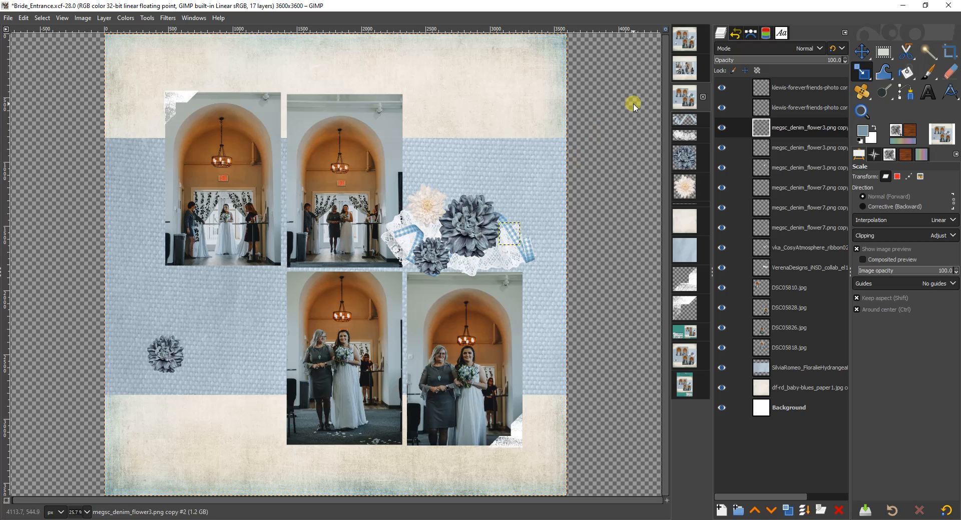
- Arrange the cream flowers around the large blue flower, with the largest at its upper left and the medium one at its lower right
left_click(861, 52)
left_click(645, 104)
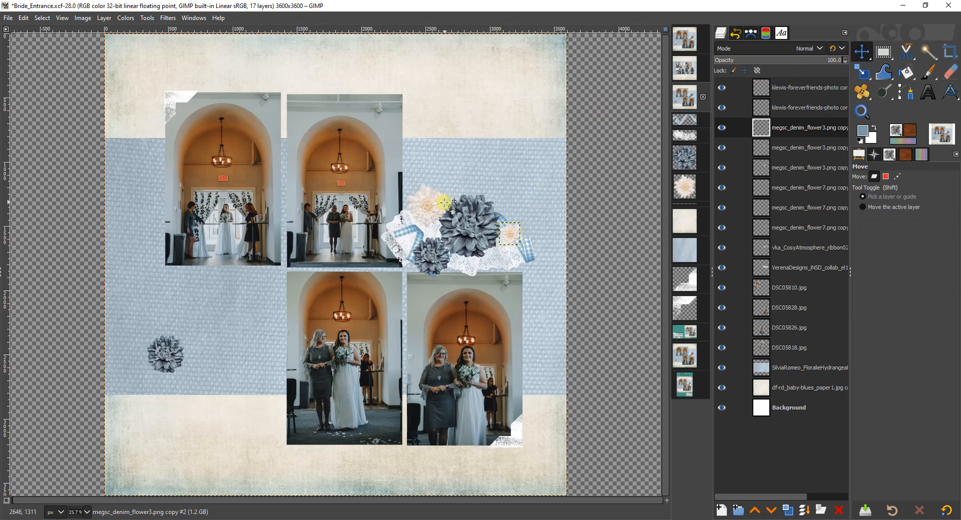
mouse_move(426, 207)
left_mouse_down()
mouse_move(489, 269)
mouse_move(423, 210)
left_mouse_up()
left_click(508, 232)
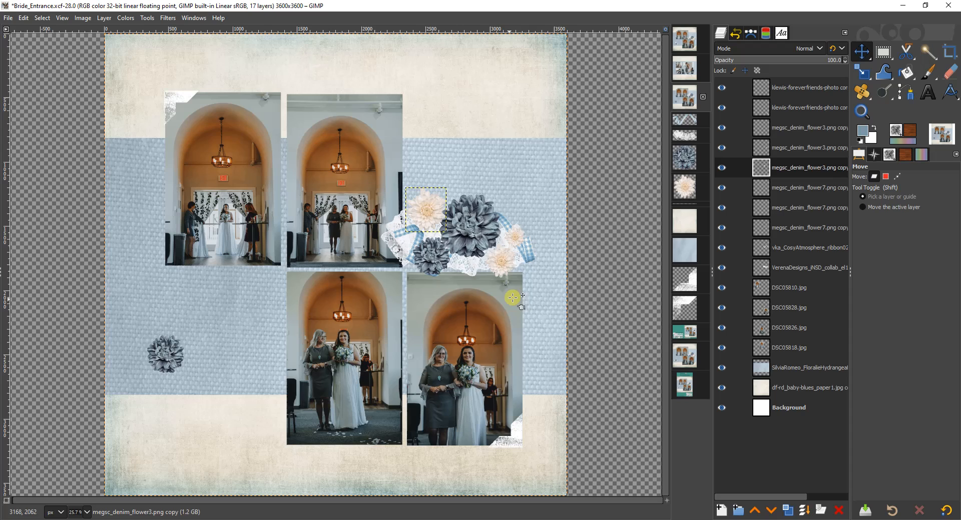
left_click(501, 260)
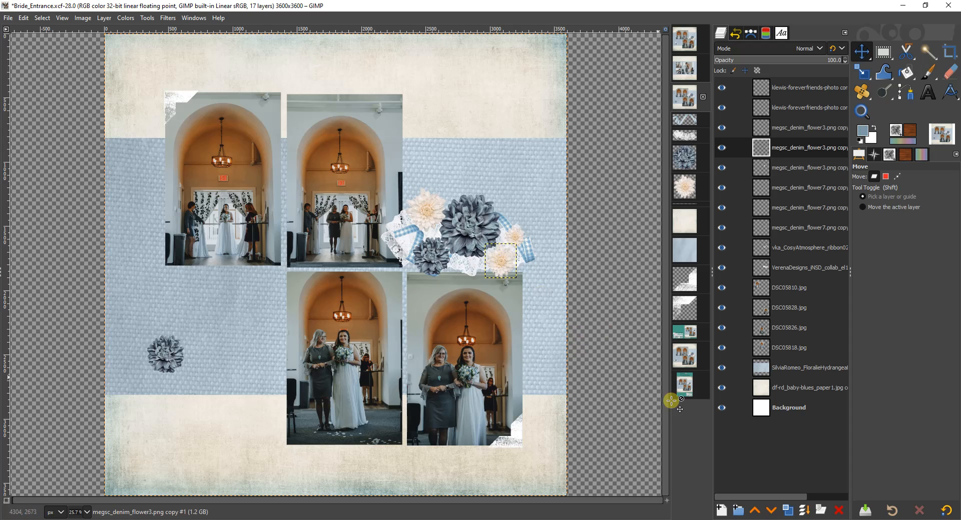
- Duplicate the medium cream flower three times, placing one copy at the lace's left end and two around the lone small blue flower
left_click(789, 510)
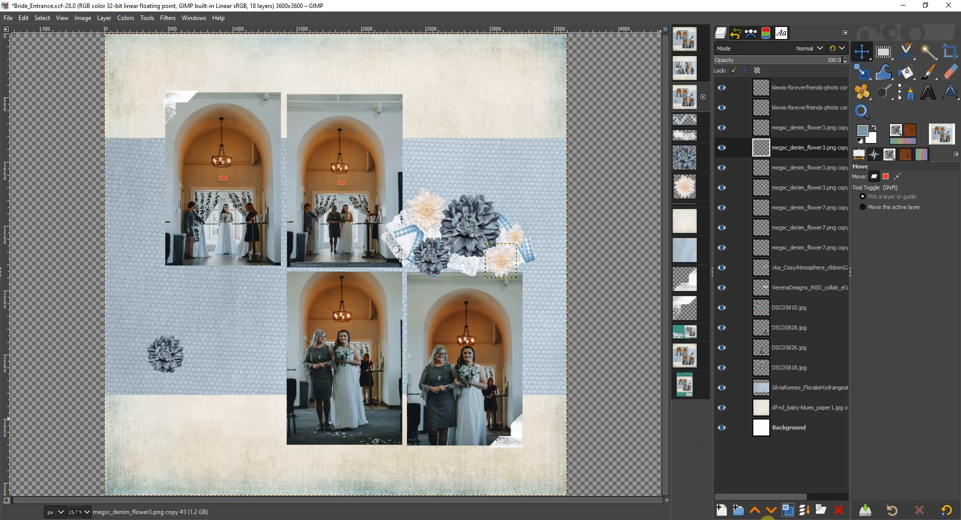
left_click(787, 510)
left_click(788, 510)
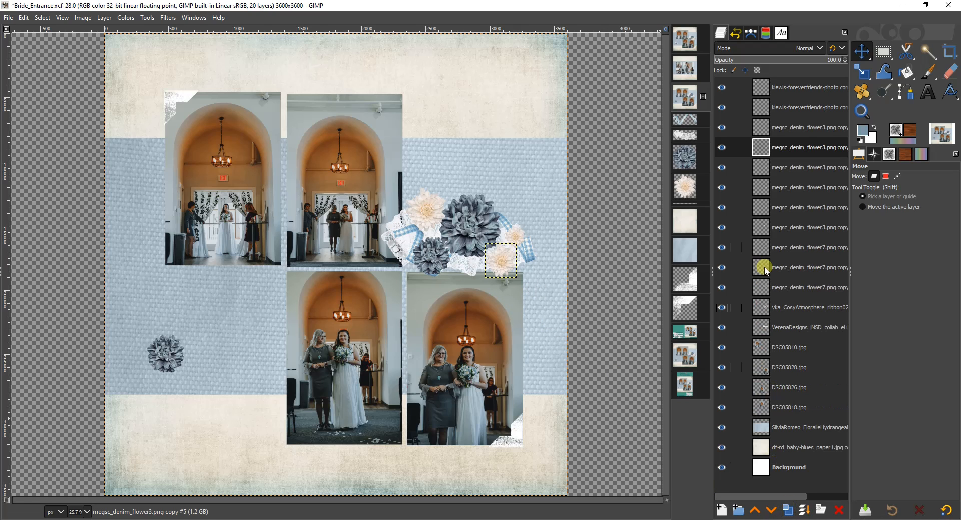
left_click_drag(501, 262, 398, 232)
left_click_drag(498, 259, 186, 369)
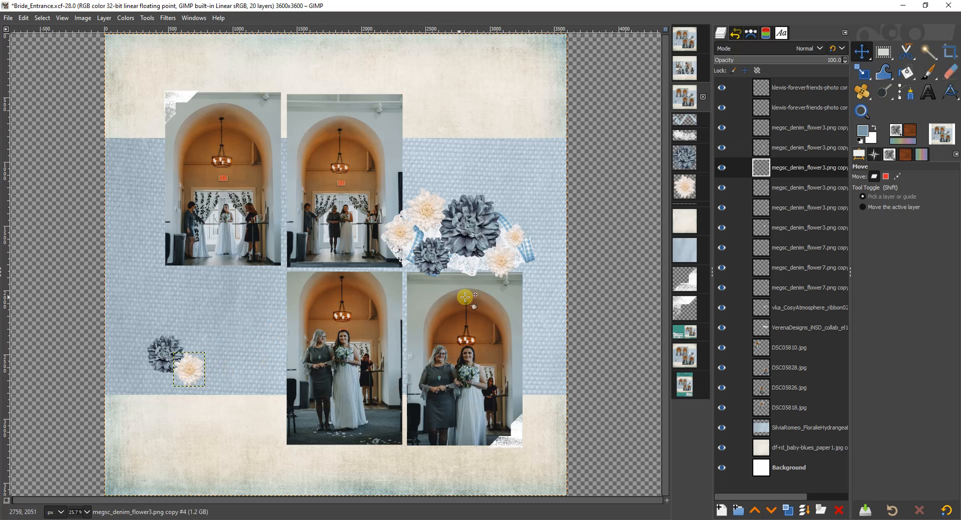
left_click_drag(500, 262, 153, 326)
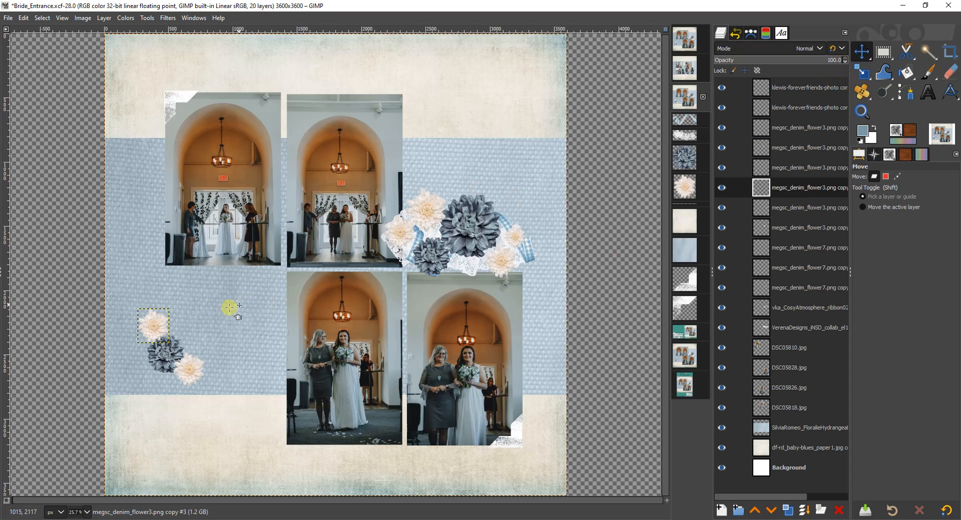
- Raise the lone small blue flower's layer above the cream flower layers and readjust the flower cluster on the lace
left_click(163, 357)
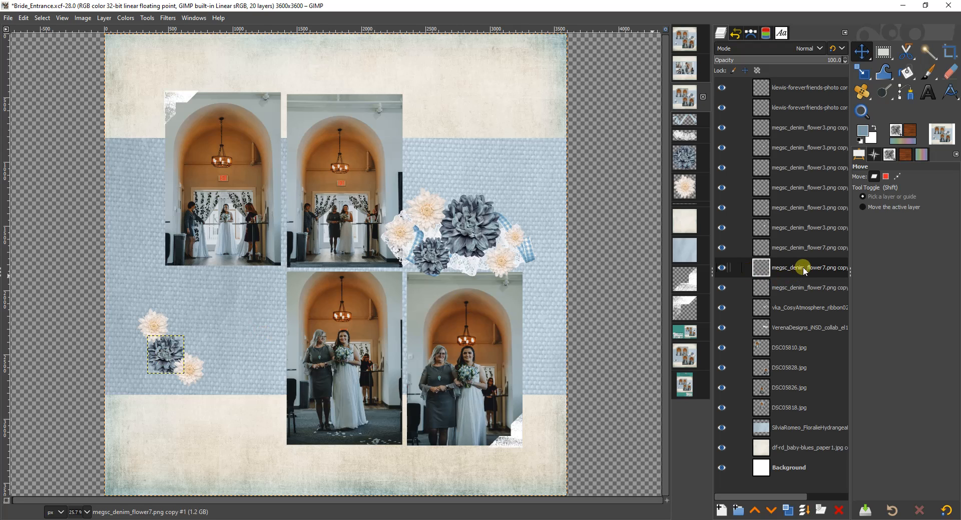
left_click_drag(804, 205, 796, 126)
left_click_drag(510, 245, 518, 238)
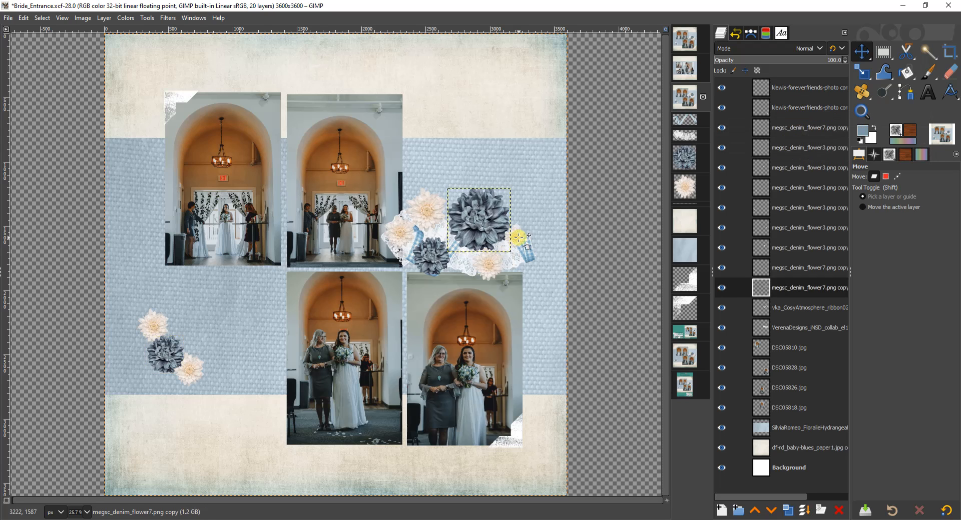
left_click(519, 238)
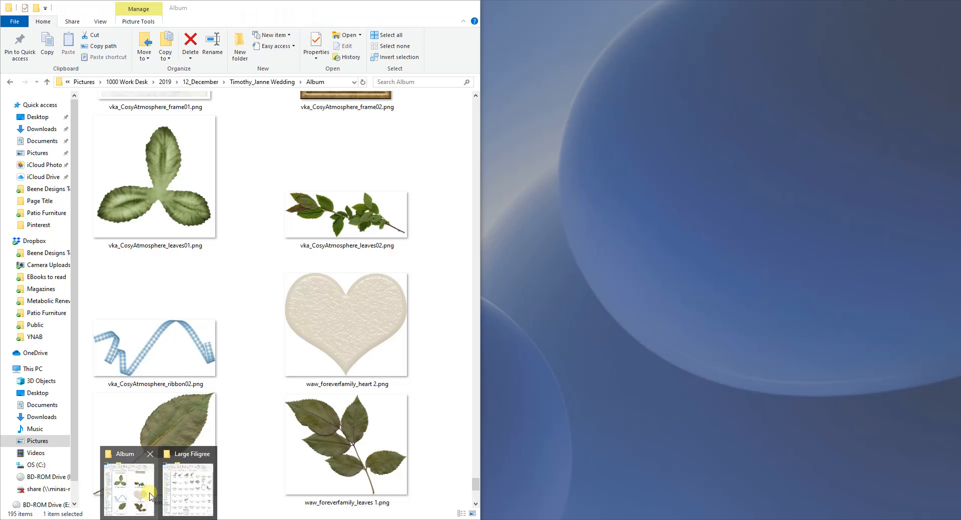
- Look through the scrapbook elements in the Album folder for a stitching embellishment
left_click(150, 495)
scroll(239, 364, "up", 6)
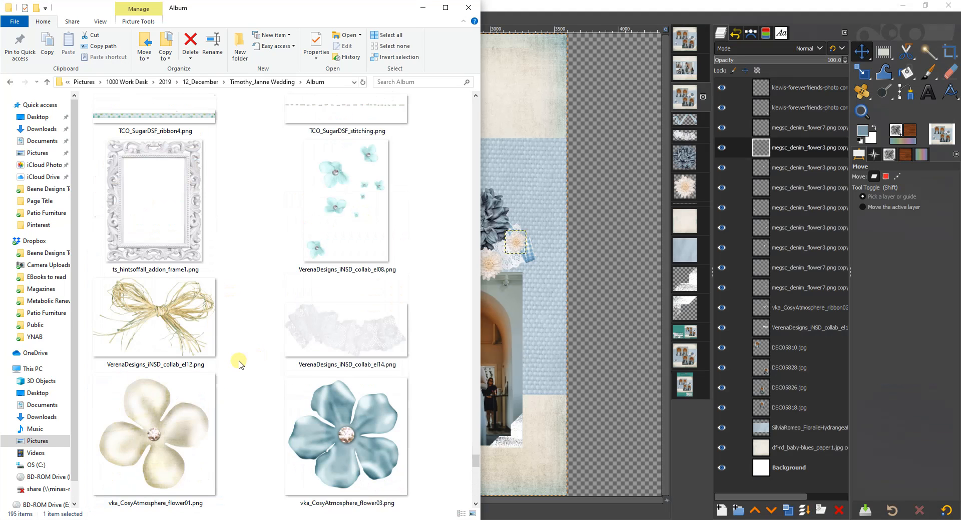
scroll(239, 364, "up", 10)
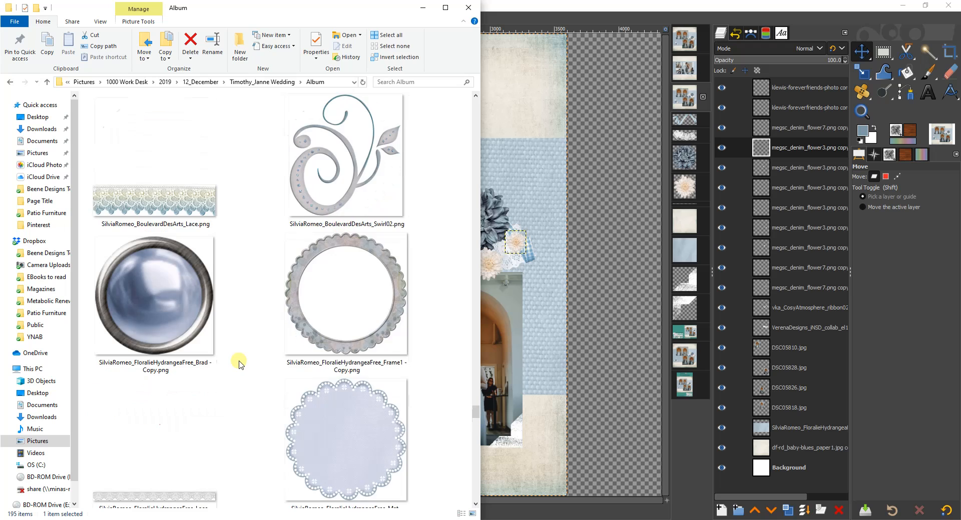
scroll(239, 364, "up", 10)
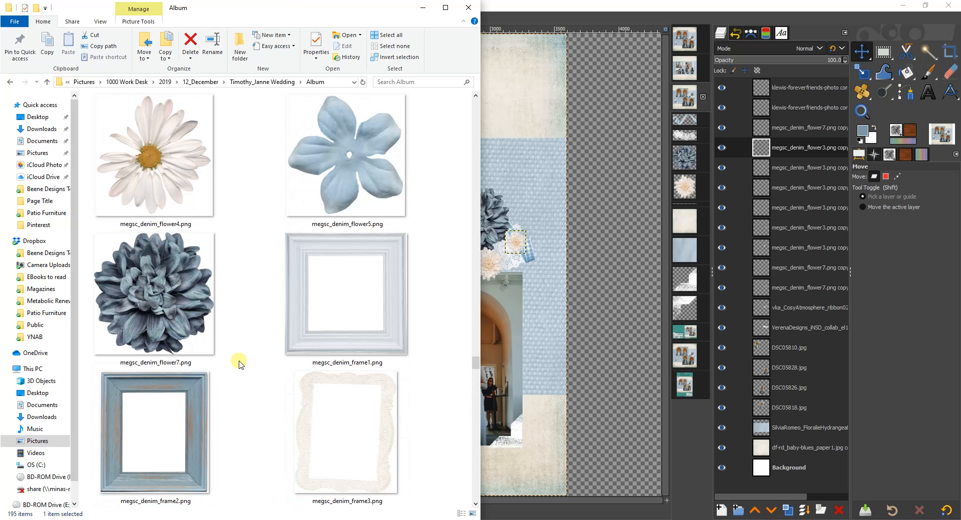
scroll(238, 364, "up", 5)
scroll(239, 364, "up", 10)
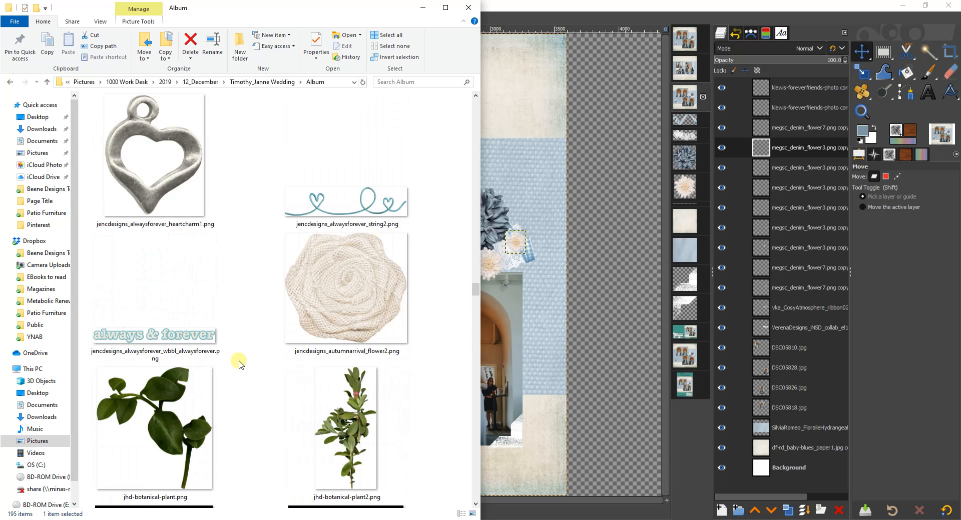
scroll(238, 365, "up", 10)
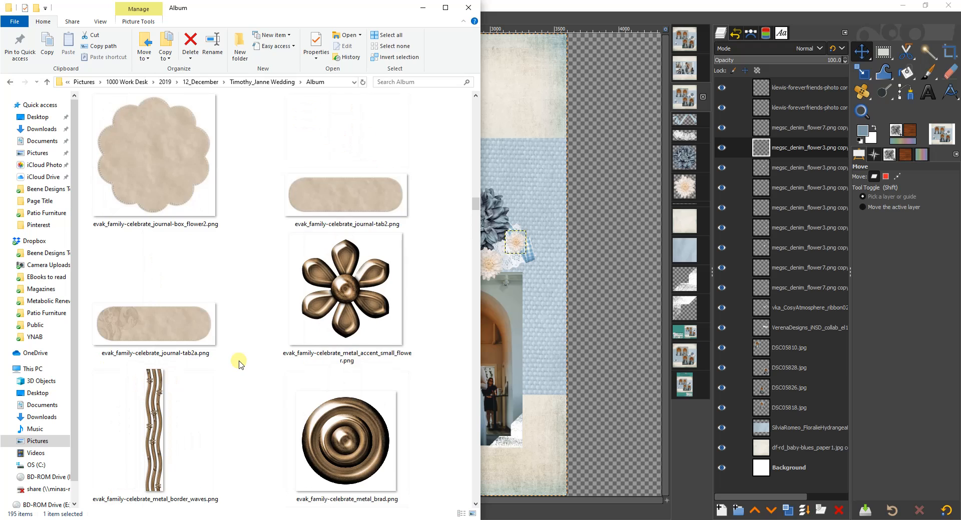
scroll(239, 364, "up", 5)
scroll(239, 364, "down", 8)
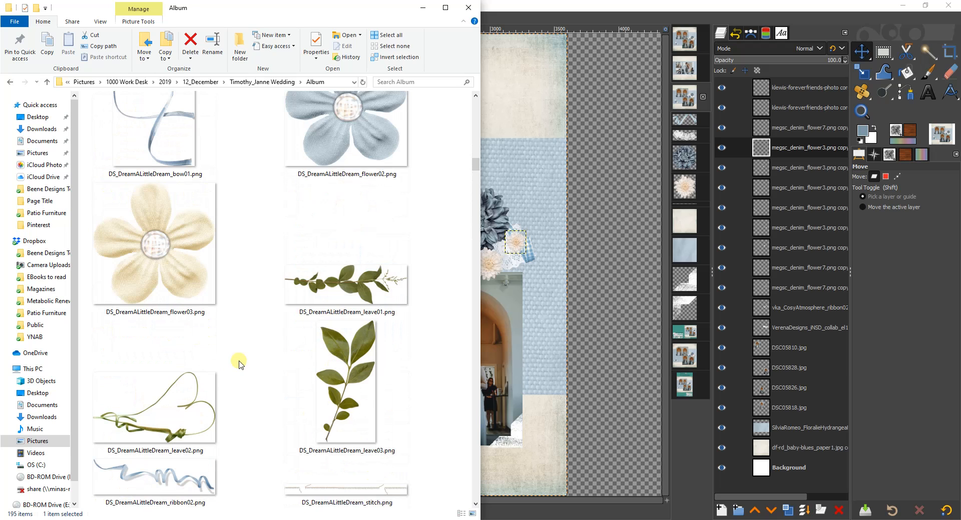
scroll(239, 364, "up", 3)
scroll(239, 364, "up", 10)
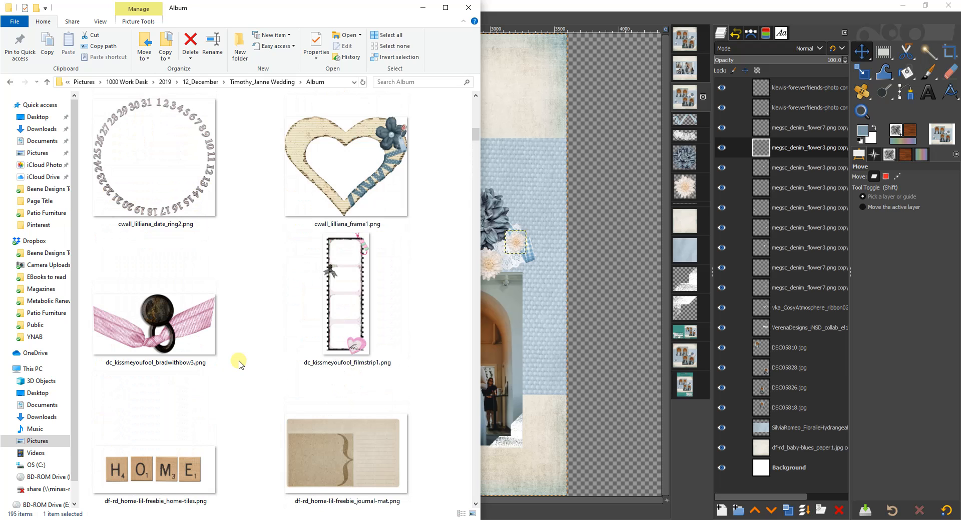
scroll(238, 364, "down", 10)
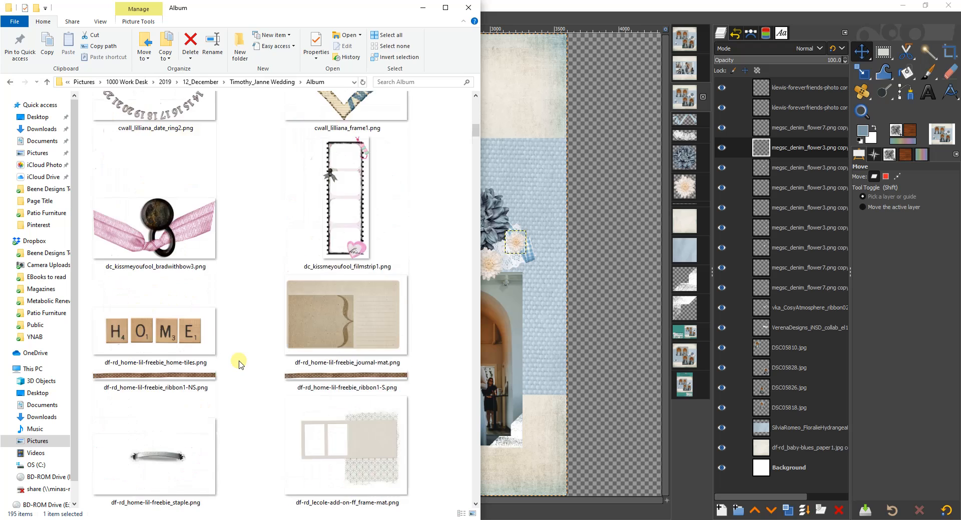
scroll(239, 364, "down", 3)
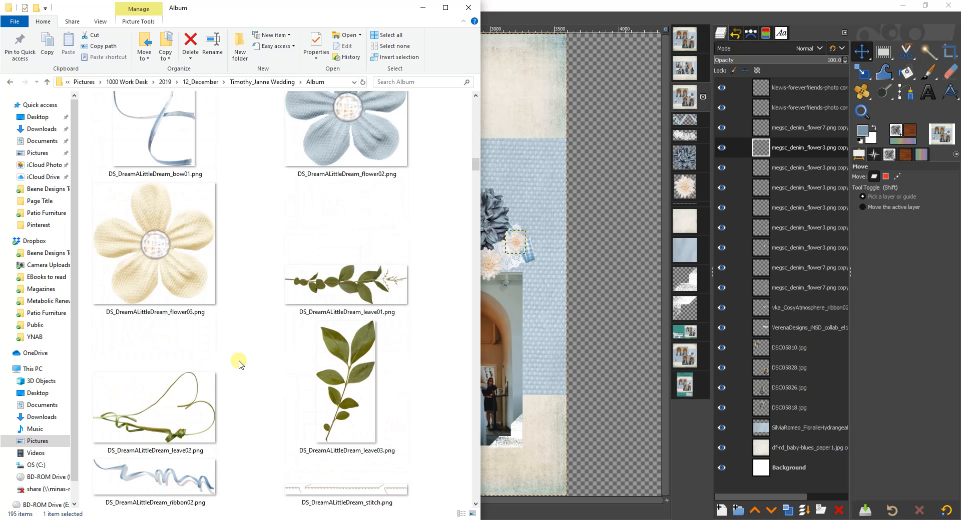
scroll(238, 365, "down", 5)
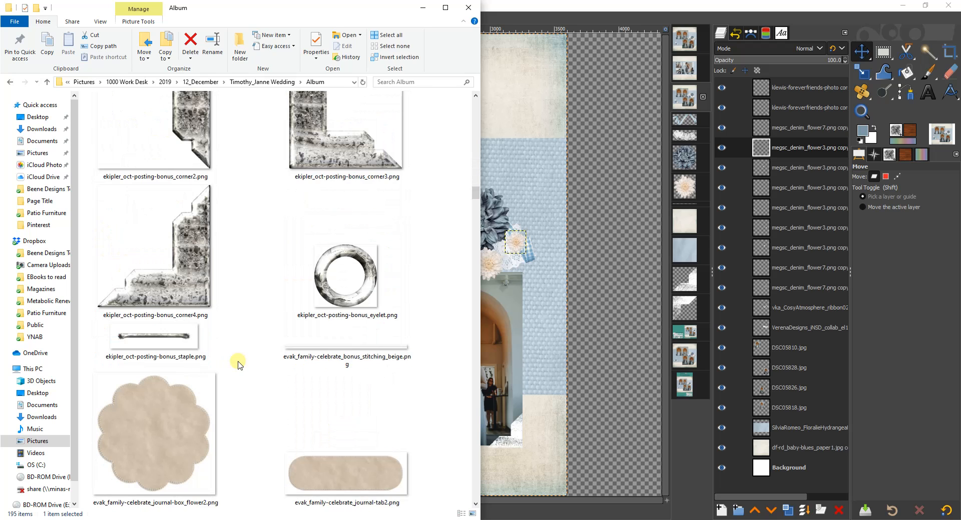
scroll(242, 365, "down", 3)
scroll(317, 272, "up", 2)
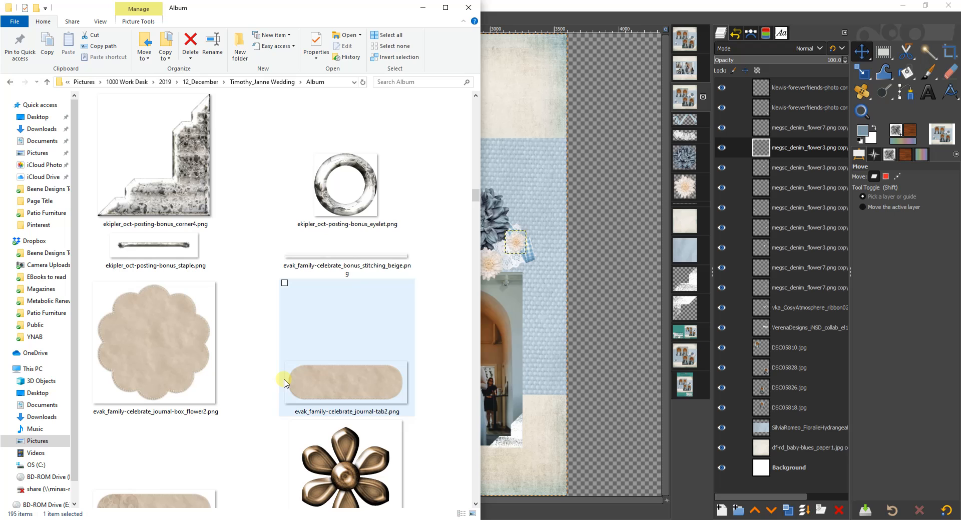
- Open evak_family-celebrate_bonus_stitching_beige.png in GIMP, copy it into the Bride_Entrance layout and place it along the blue paper's upper edge
left_click(352, 265)
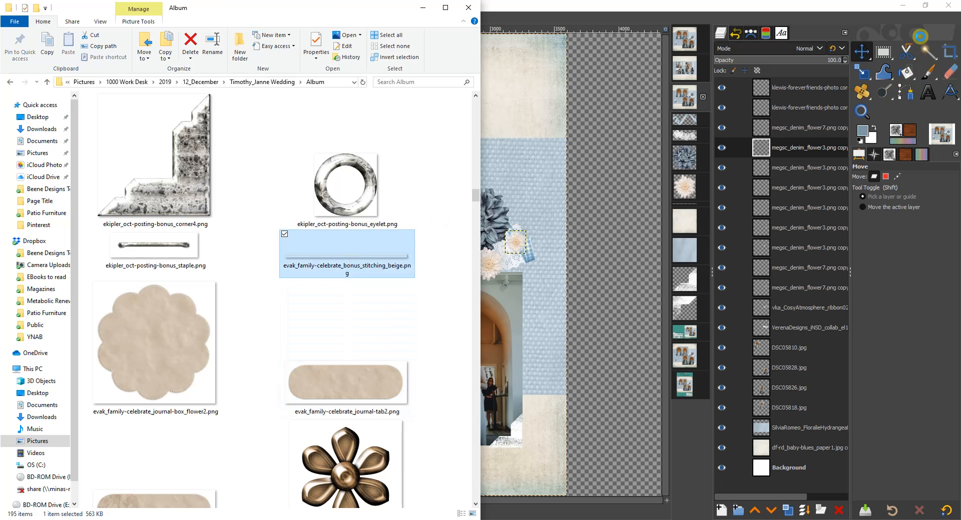
left_click_drag(921, 37, 920, 35)
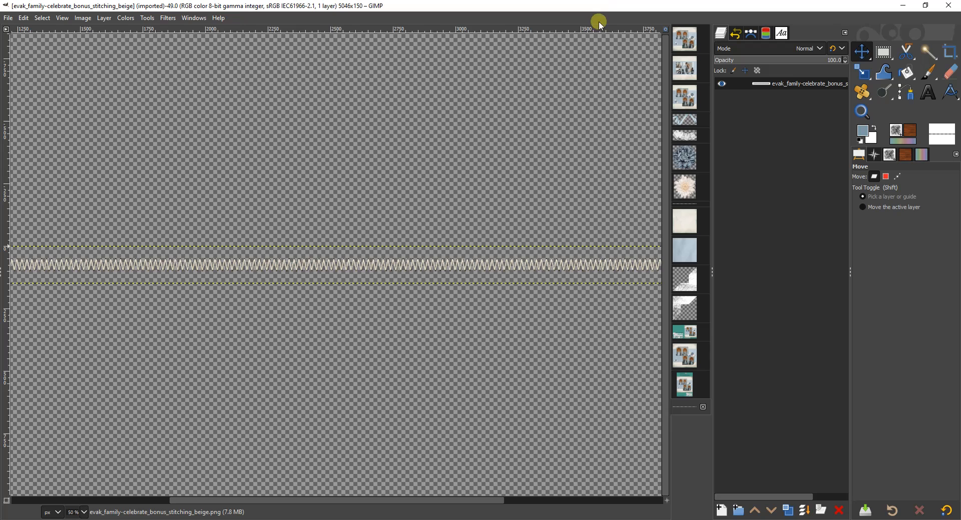
left_click_drag(798, 82, 399, 210)
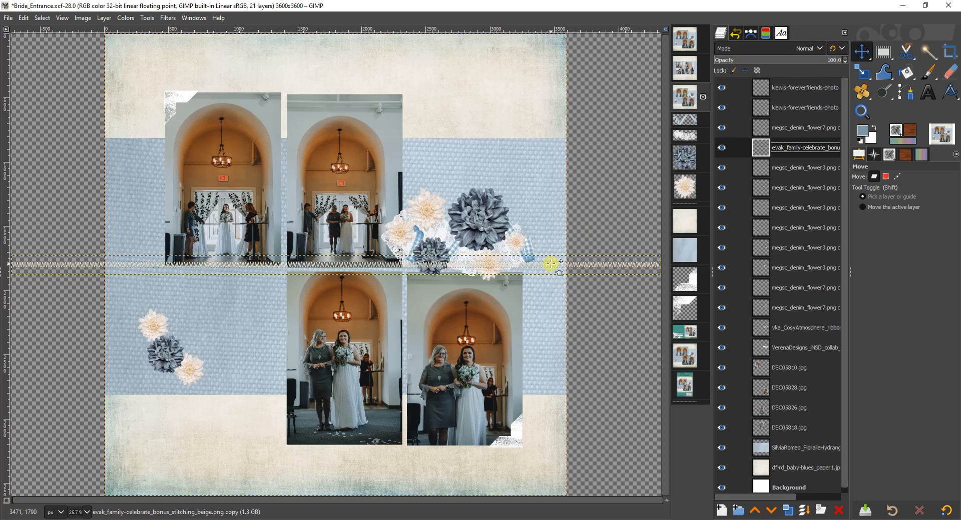
left_click_drag(550, 260, 557, 143)
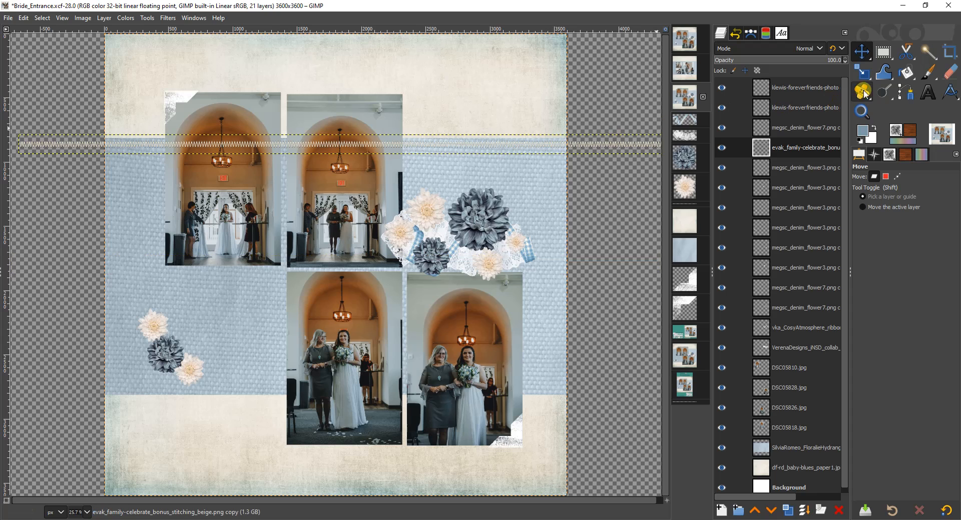
- Duplicate the beige stitching layer and place the copy along the blue paper's lower edge
left_click(787, 511)
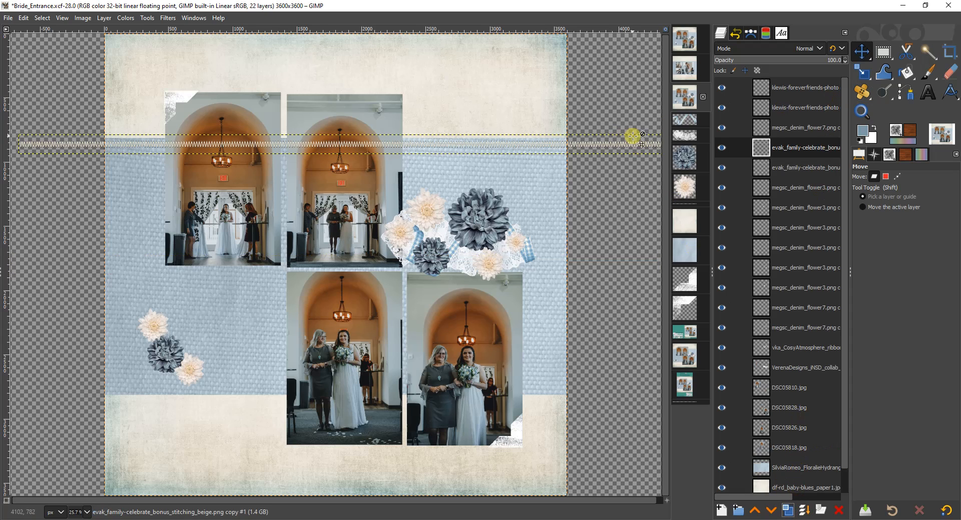
left_click_drag(560, 143, 527, 354)
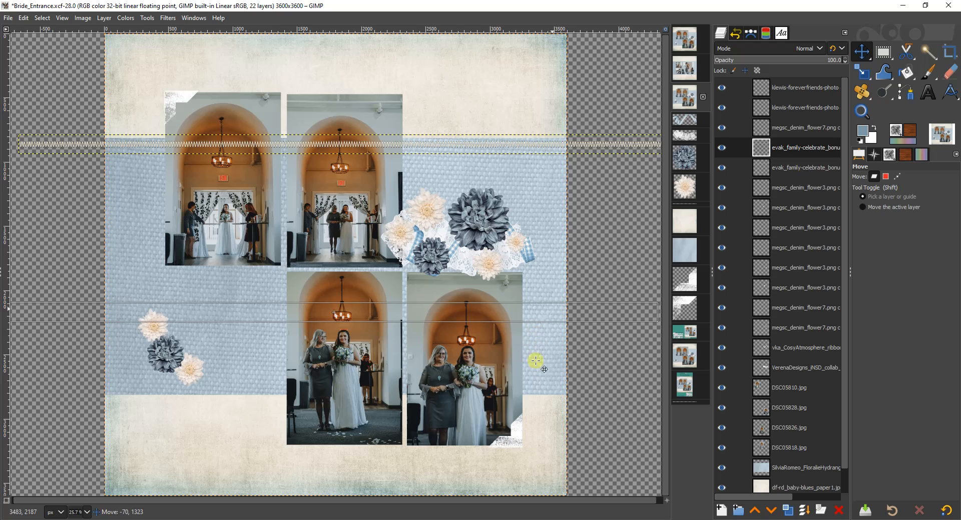
left_click_drag(538, 389, 539, 389)
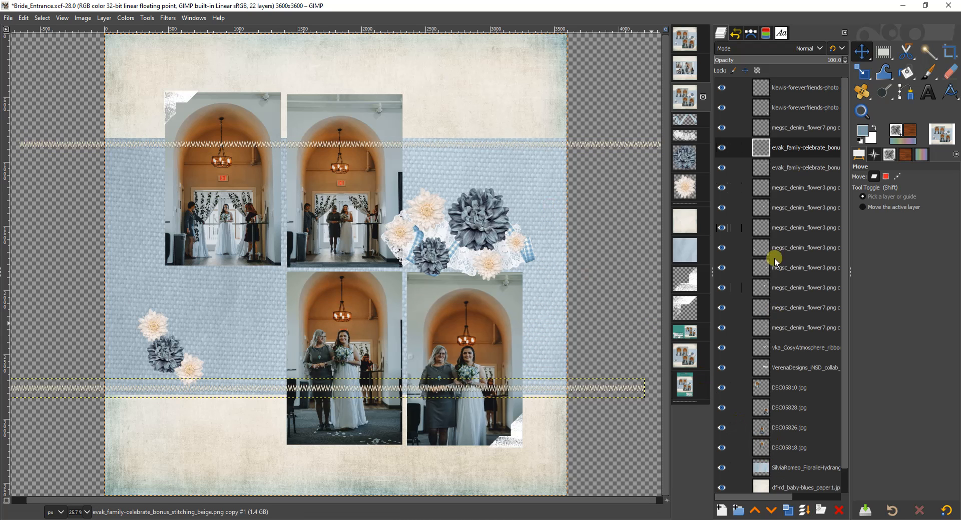
- Move both stitching layers below the photo layers, directly above the blue paper layer
double_click(796, 148)
left_click_drag(795, 148, 783, 444)
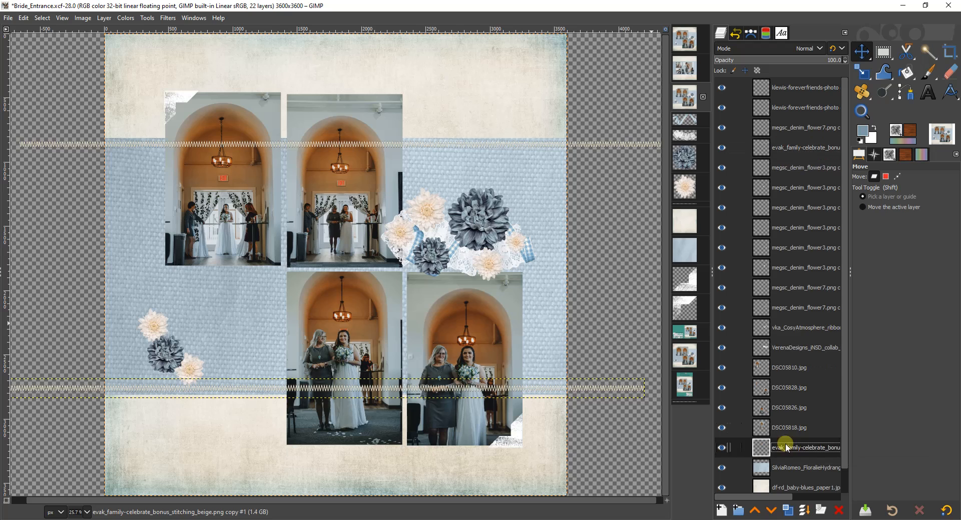
left_click_drag(798, 152, 798, 444)
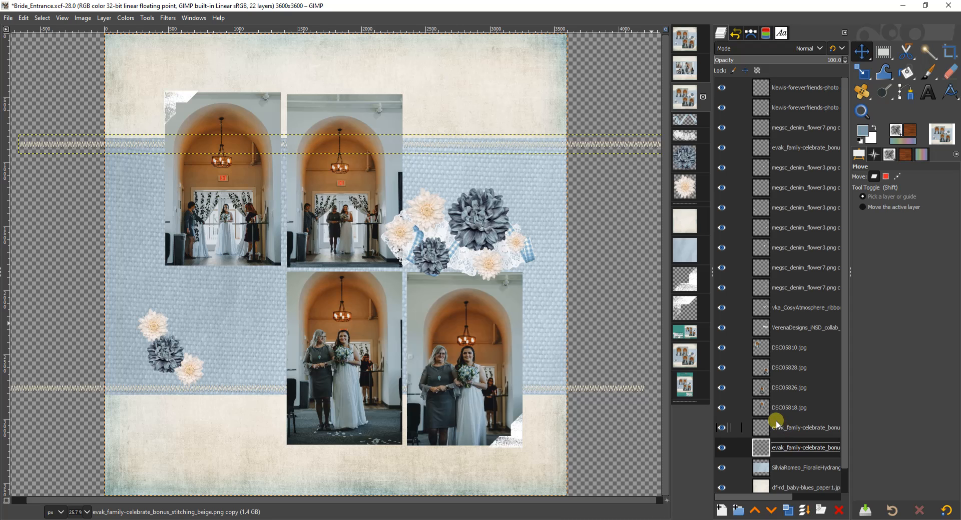
- Duplicate the df-rd_baby-blues_paper1 layer and cut a feathered, rounded selection of about 3448 × 3433 px out of the copy's centre
scroll(836, 397, "down", 1)
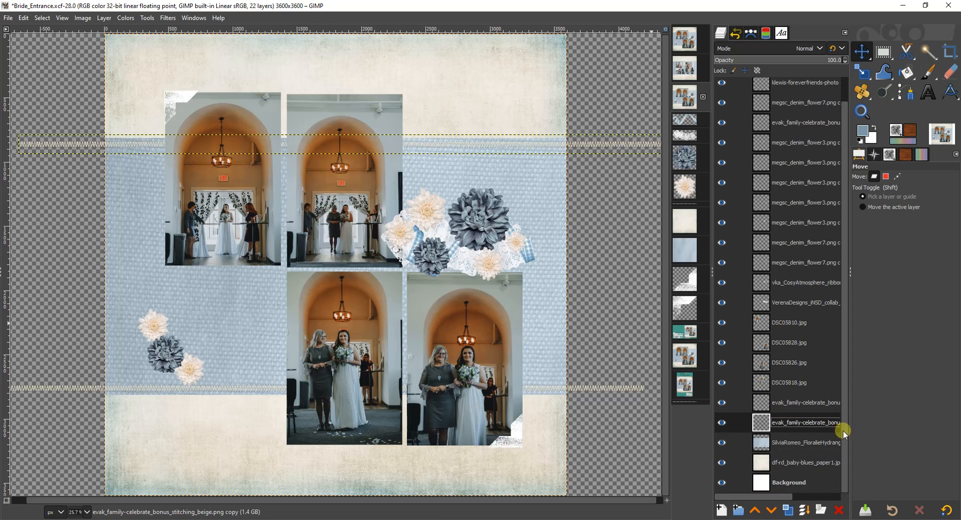
left_click(786, 464)
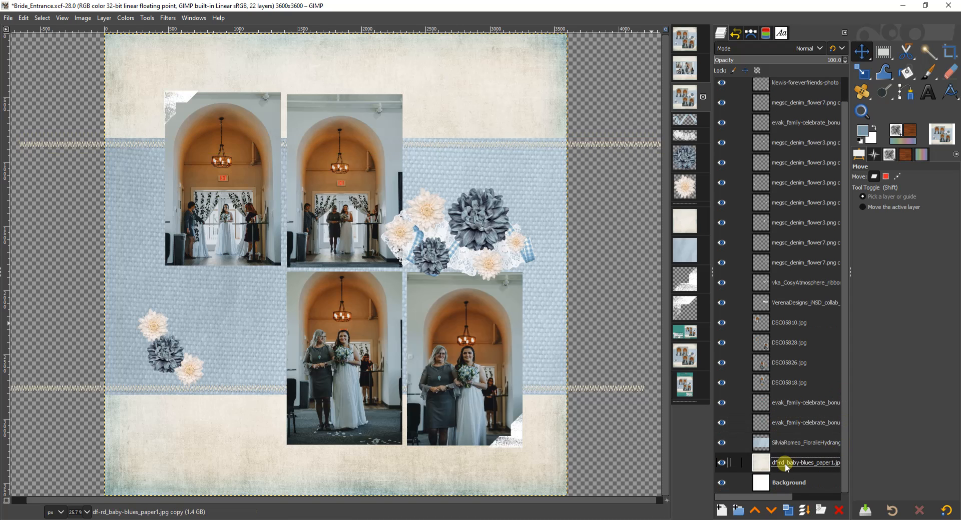
left_click(788, 510)
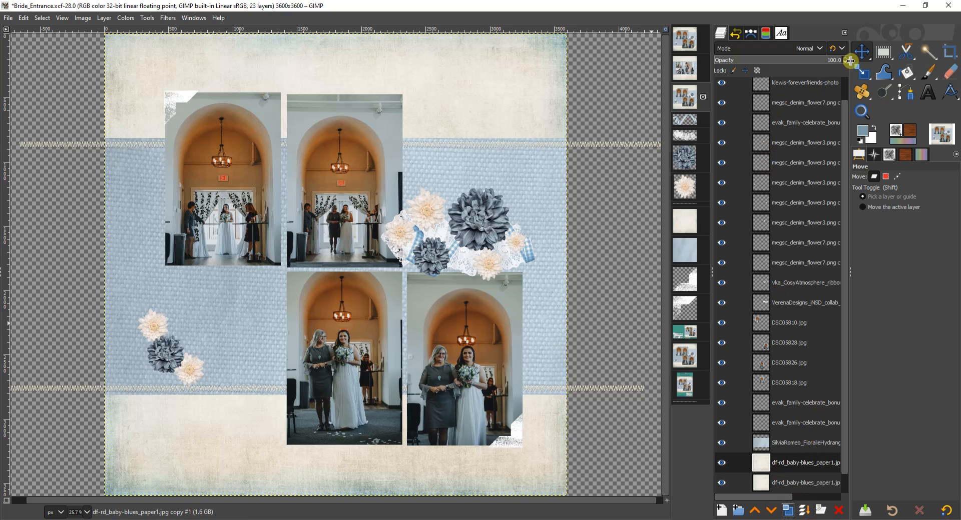
left_click(883, 52)
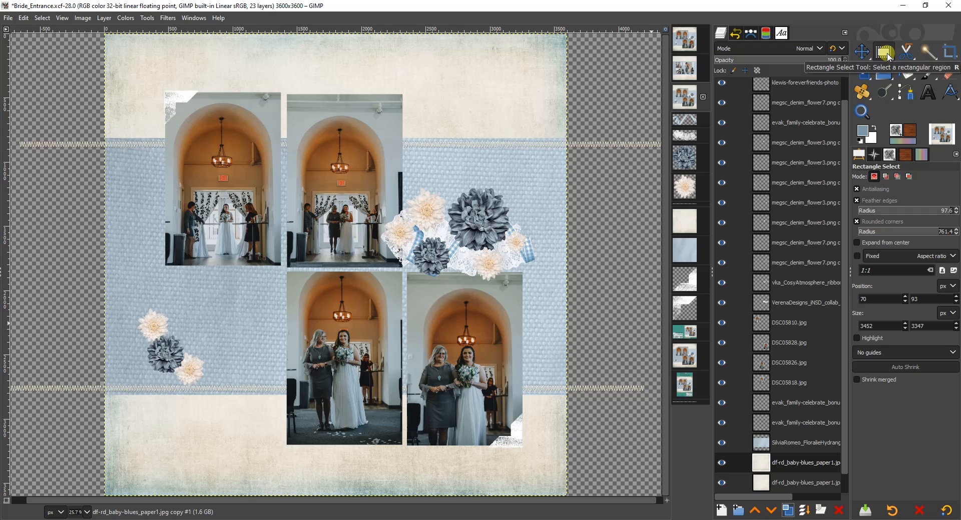
left_click(783, 471)
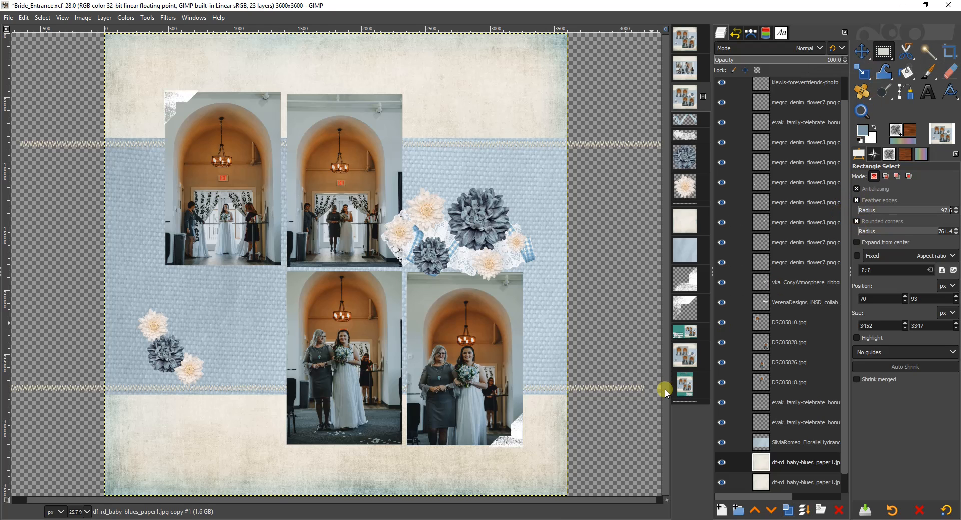
left_click_drag(115, 46, 559, 488)
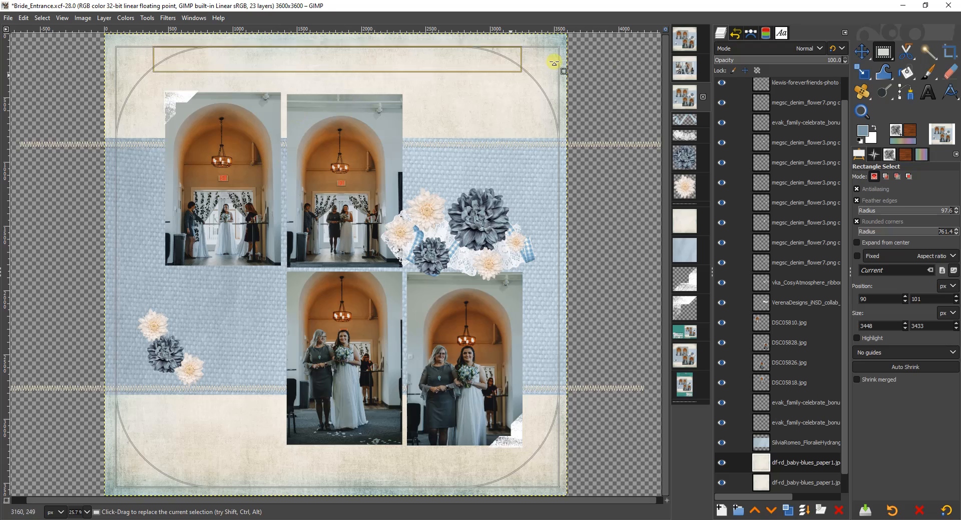
- Set the cut-out paper copy's blend mode to Multiply and its opacity to 46.5
left_click(747, 48)
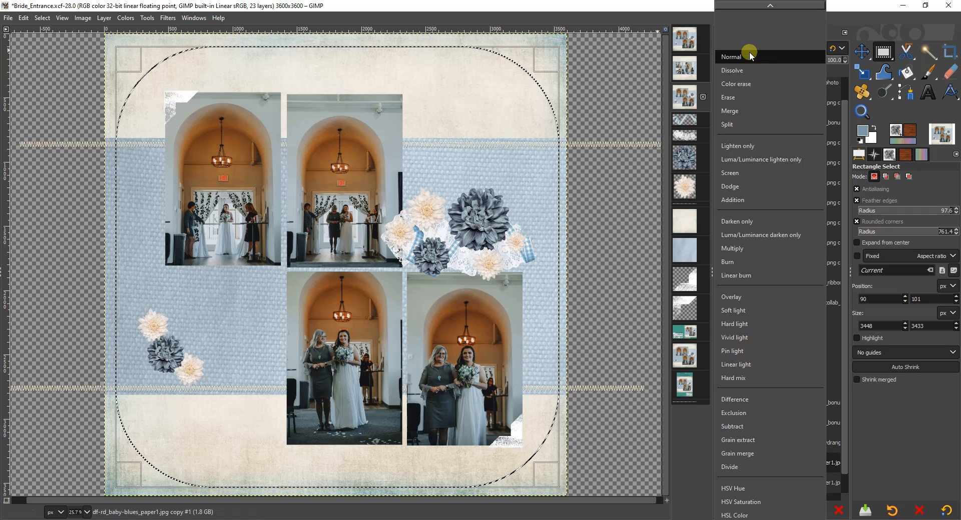
left_click(739, 249)
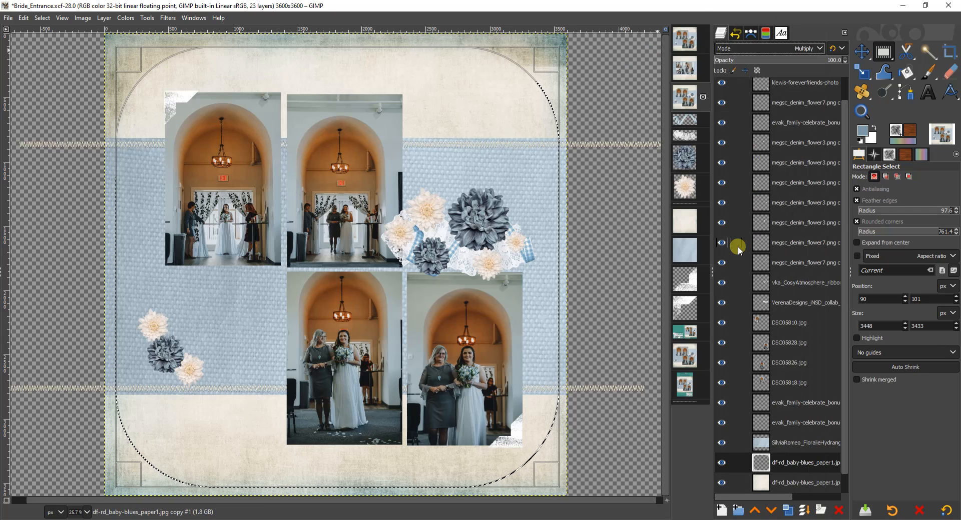
left_click(773, 60)
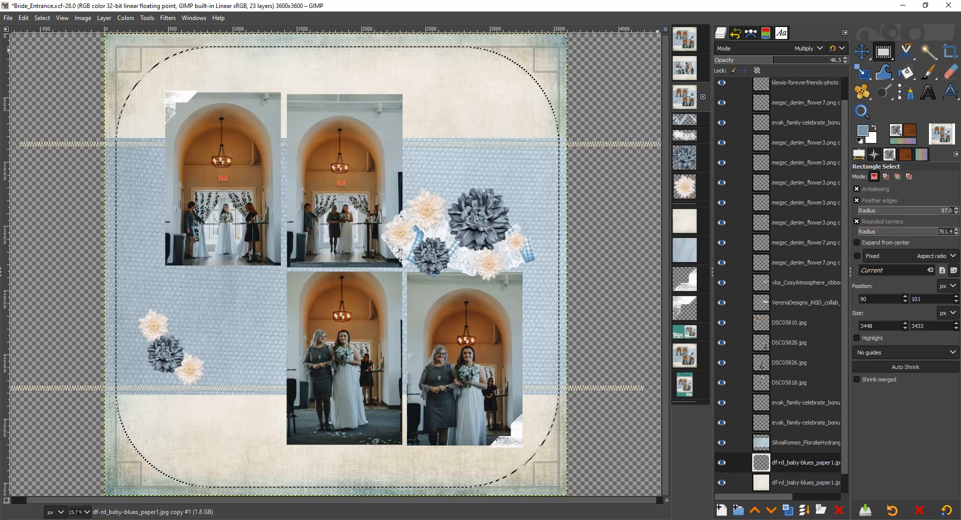
- Select the blue paper layer, and view the finished Bride_Entrance layout and the digital_scrapbooking_layout_gimp_11 cover image
left_click(783, 443)
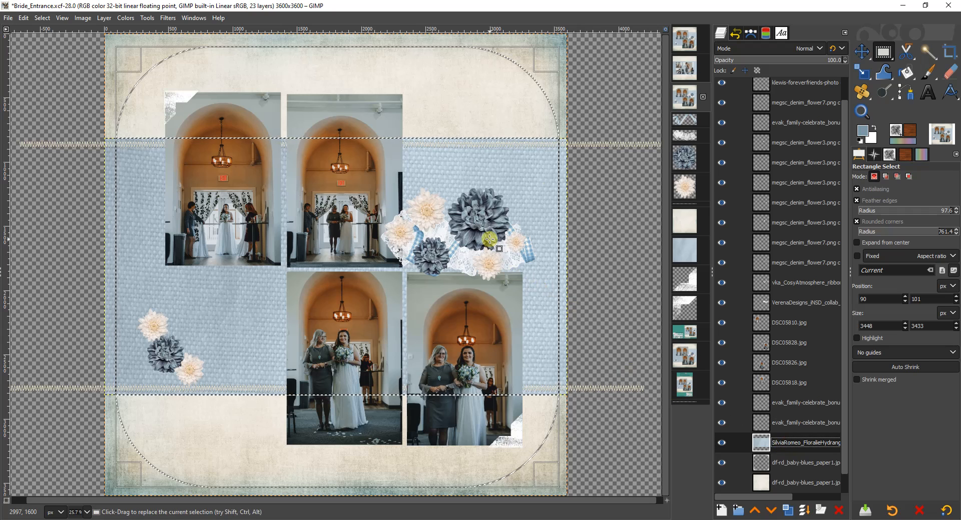
left_click(691, 41)
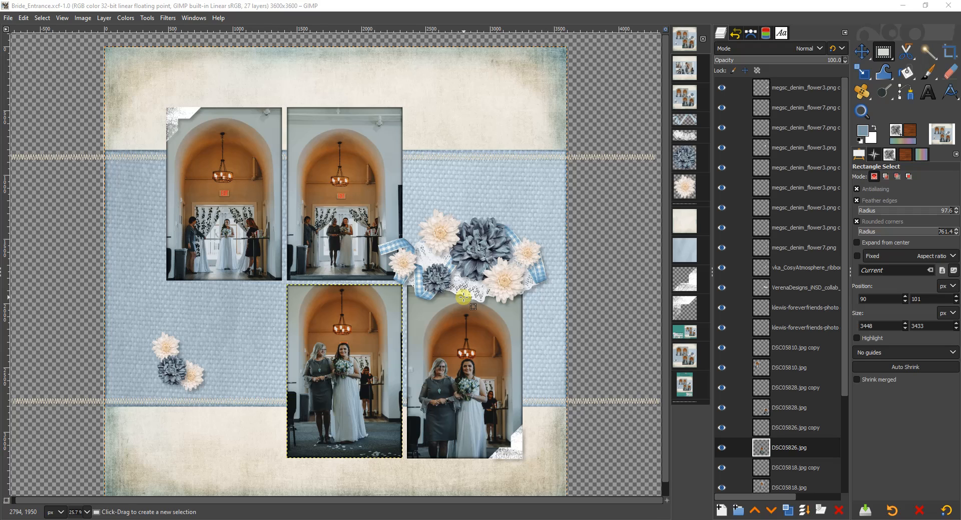
left_click(684, 384)
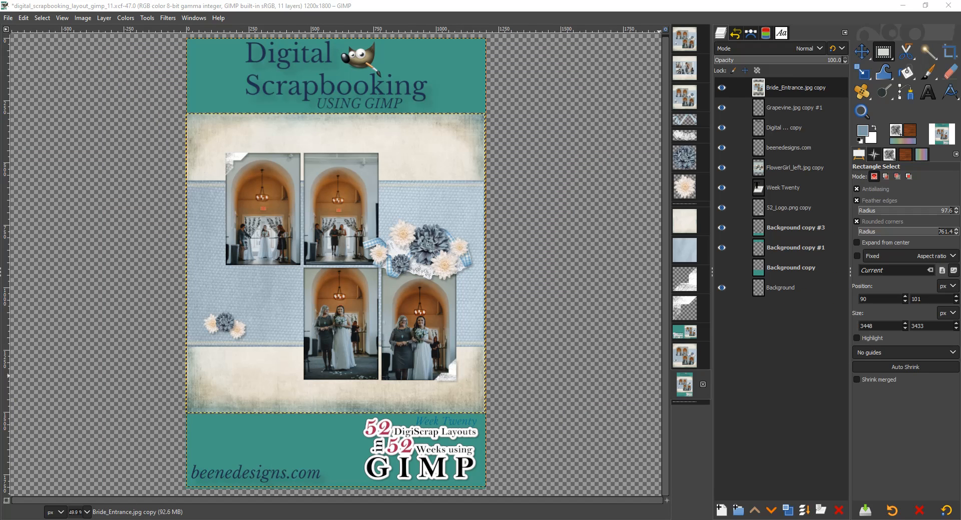